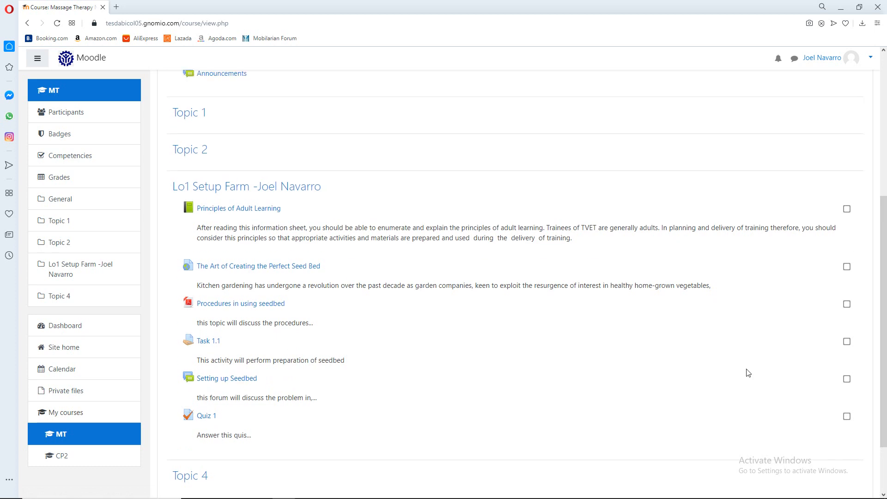
Turn on editing for the Massage Therapy NC II course.
left_click(850, 246)
left_click(837, 274)
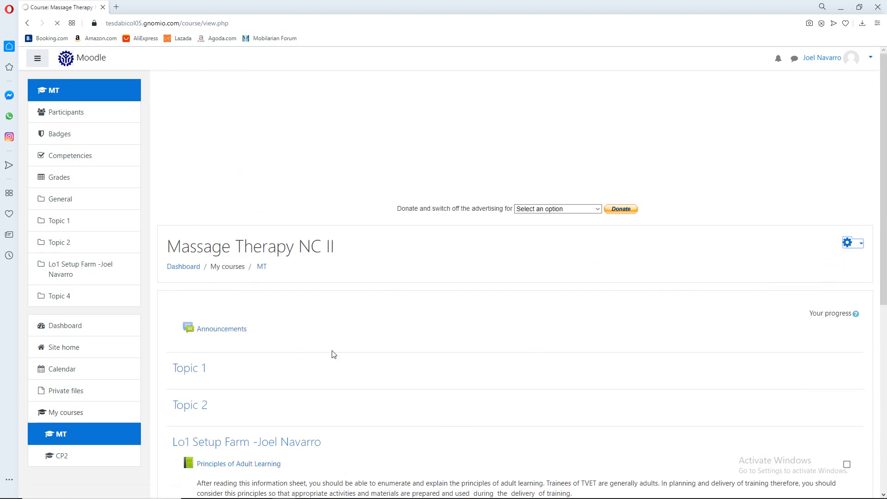
scroll(334, 354, "down", 3)
scroll(335, 352, "up", 3)
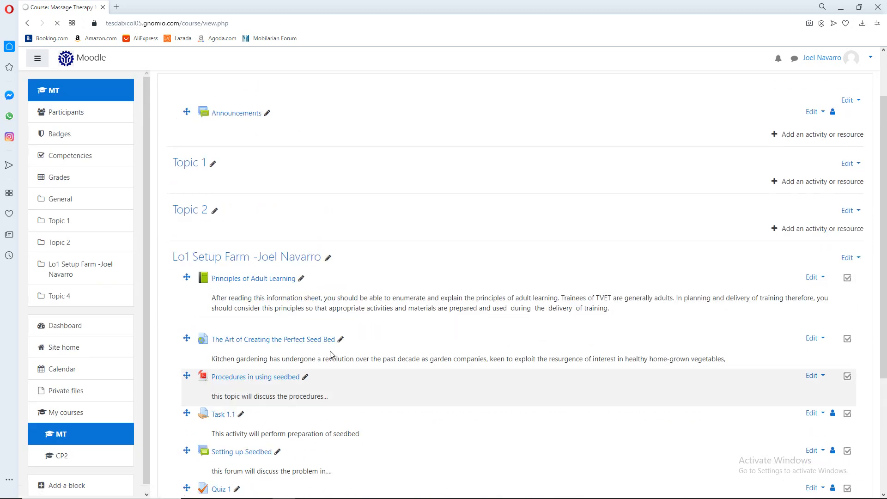
Open the course completion settings and show the bulk edit activity completion list.
left_click(848, 95)
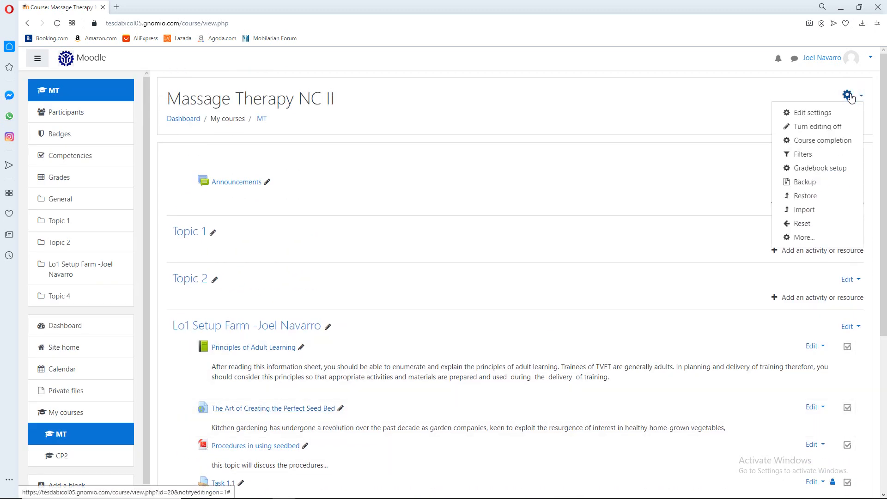
left_click(830, 144)
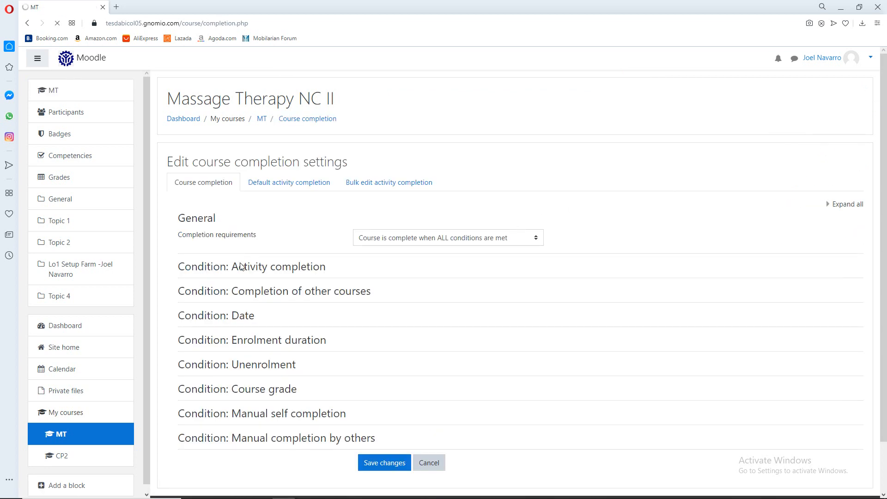
left_click(387, 187)
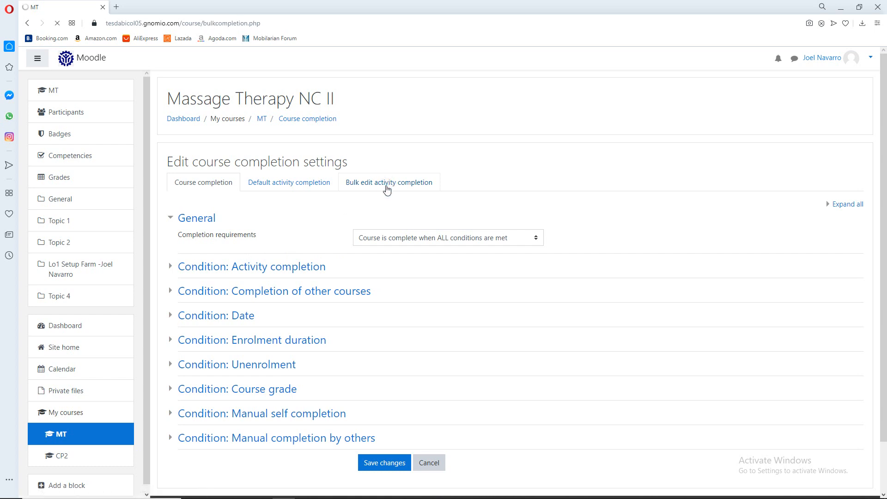
scroll(384, 199, "down", 3)
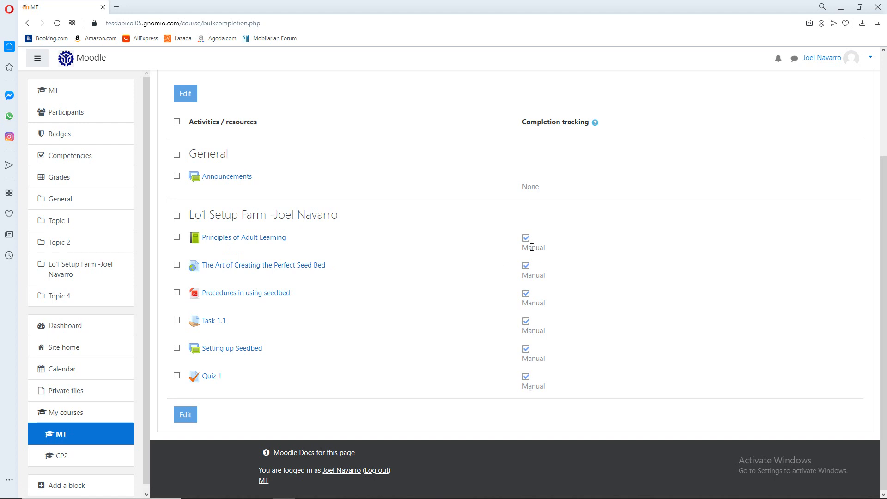
left_click(525, 375)
left_click_drag(546, 251, 521, 243)
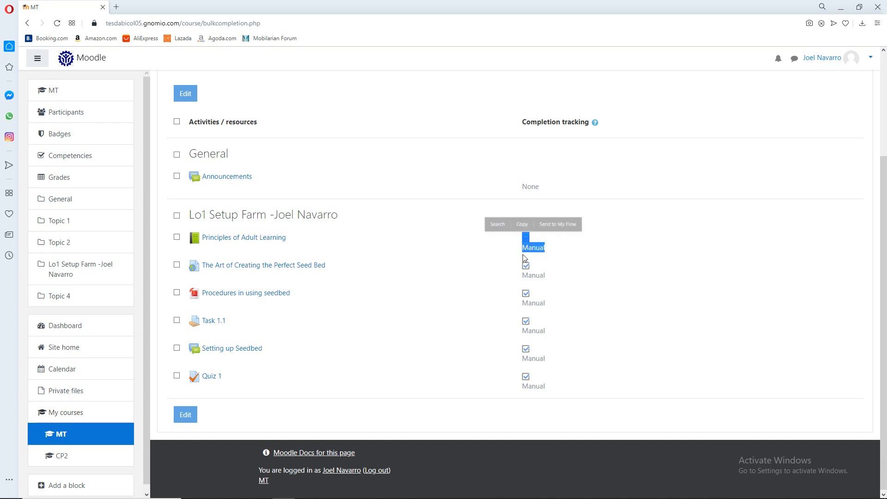
left_click(551, 253)
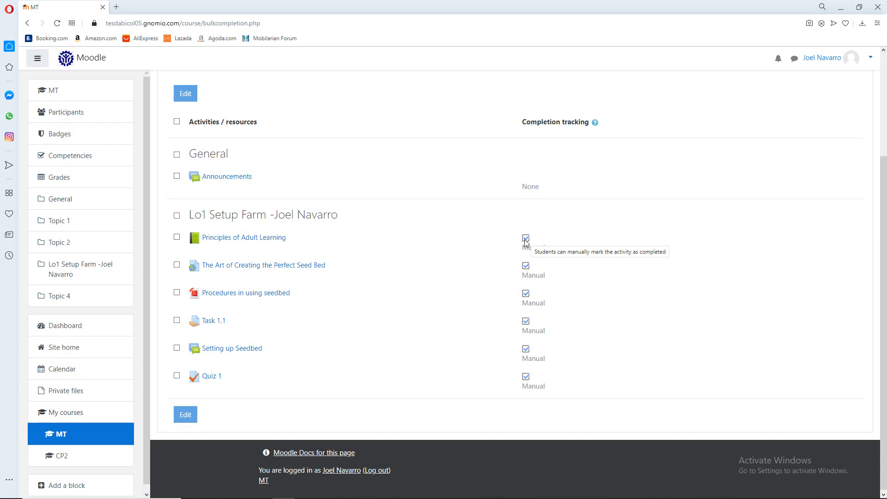
left_click_drag(550, 254, 524, 235)
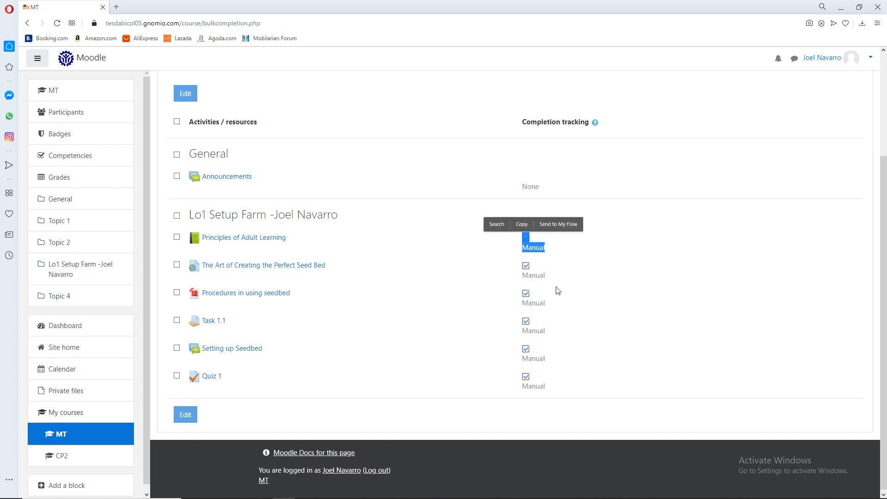
left_click(633, 259)
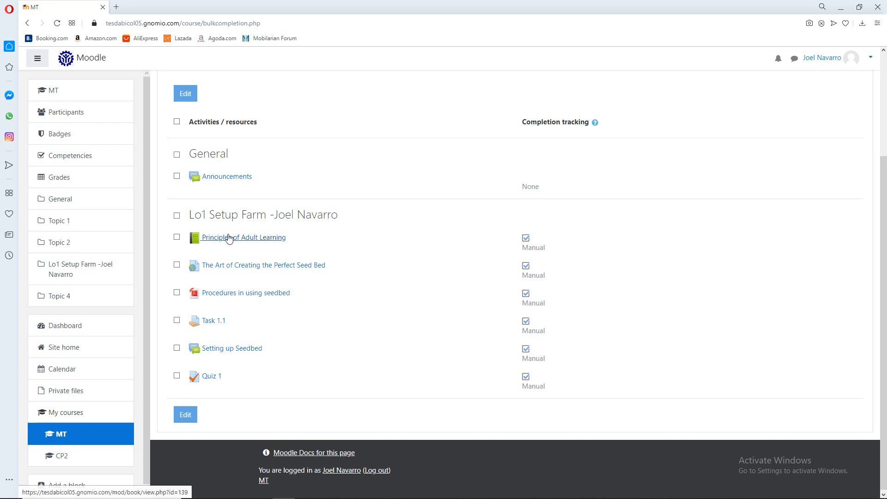
Set Principles of Adult Learning to show as complete when conditions are met, require students to view it, and save.
left_click(177, 238)
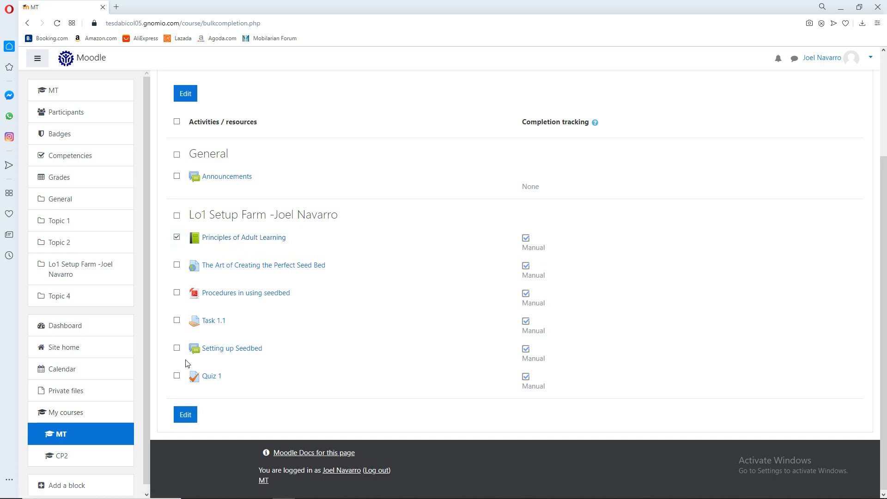
left_click(184, 409)
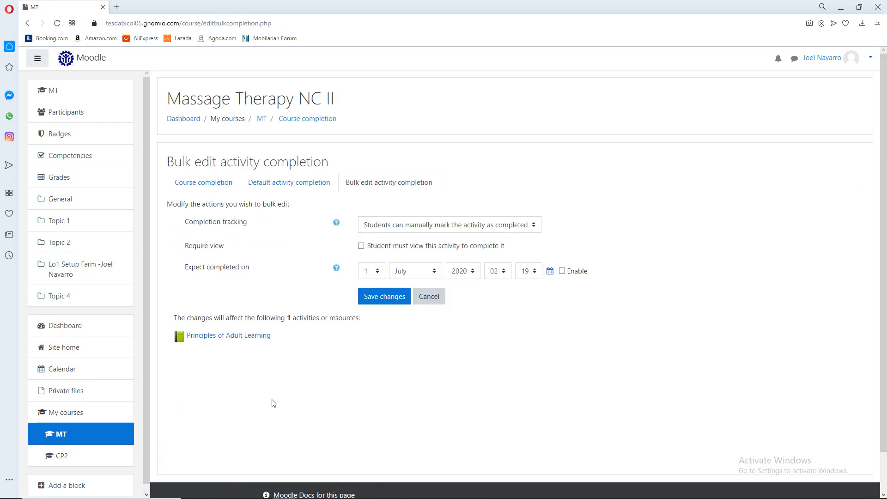
left_click(401, 231)
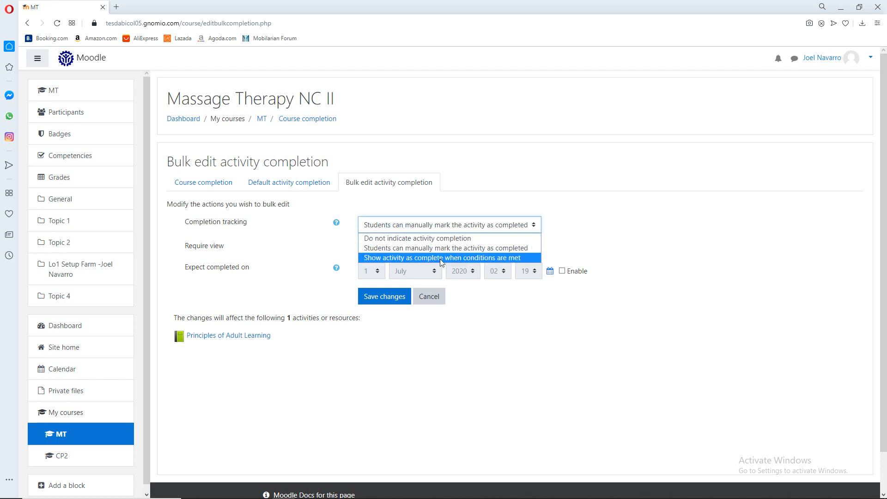
left_click(468, 258)
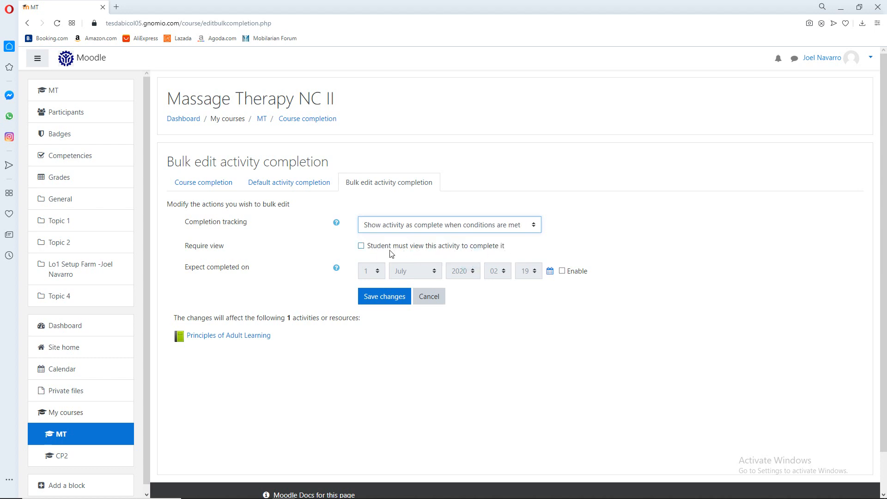
left_click(361, 247)
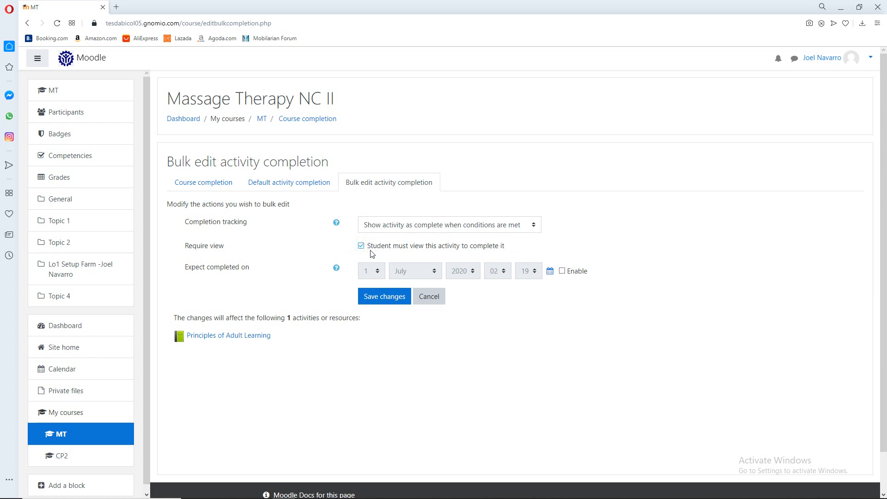
left_click(389, 297)
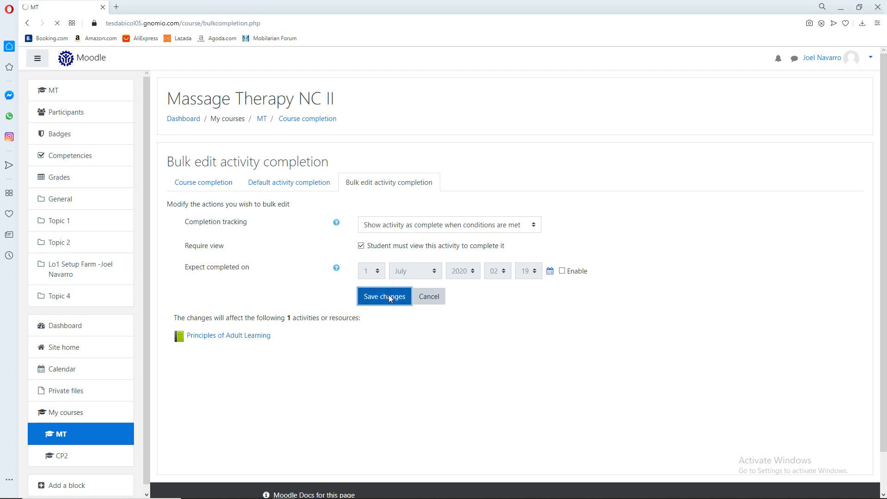
scroll(291, 320, "down", 3)
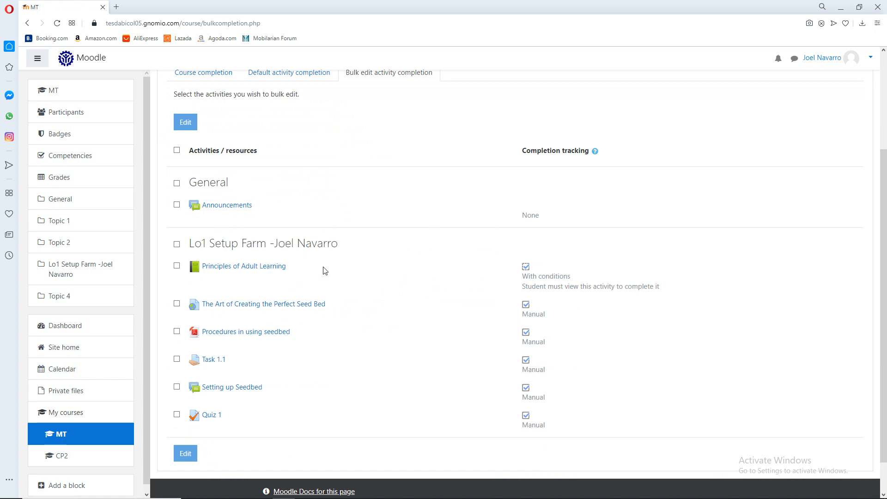
left_click(177, 304)
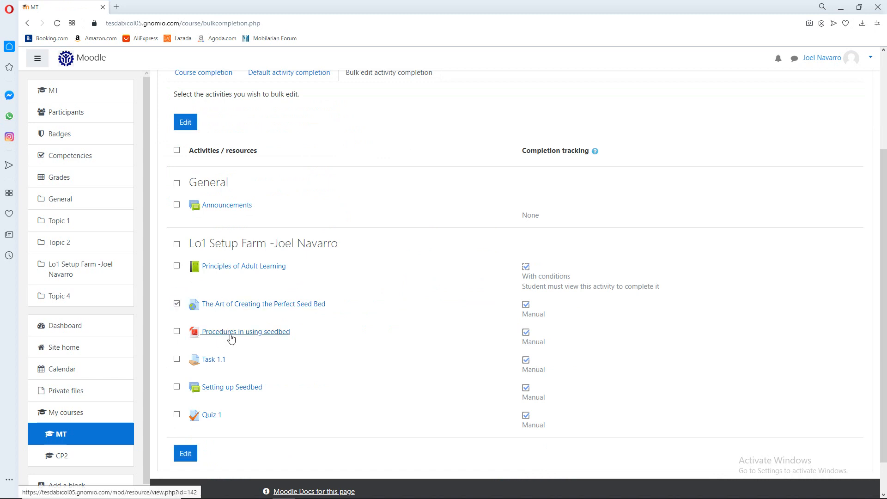
left_click(177, 331)
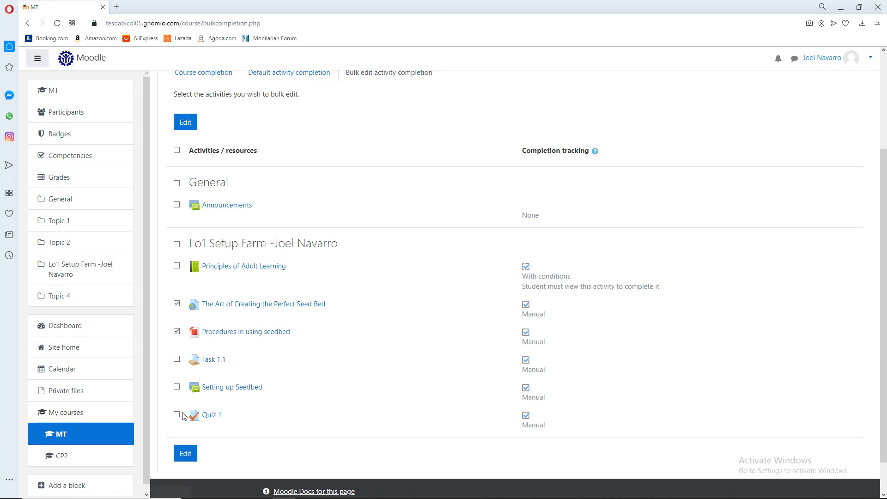
left_click(184, 455)
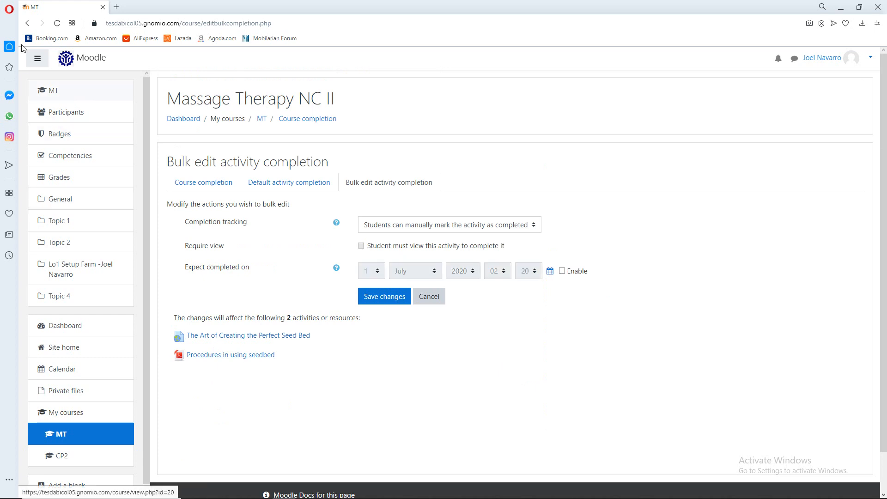
left_click(29, 27)
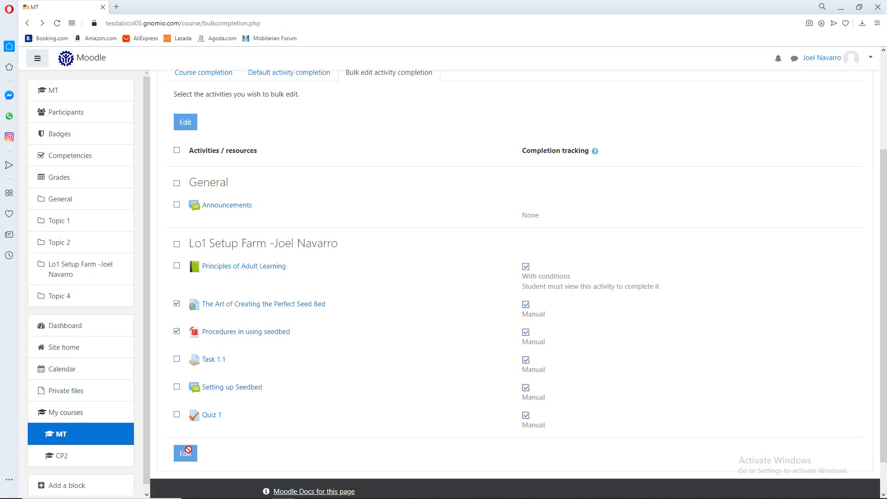
Bulk edit The Art of Creating the Perfect Seed Bed and Procedures in using seedbed to complete when conditions are met, requiring a view, and save.
left_click(177, 304)
left_click(177, 331)
left_click(177, 303)
left_click(188, 456)
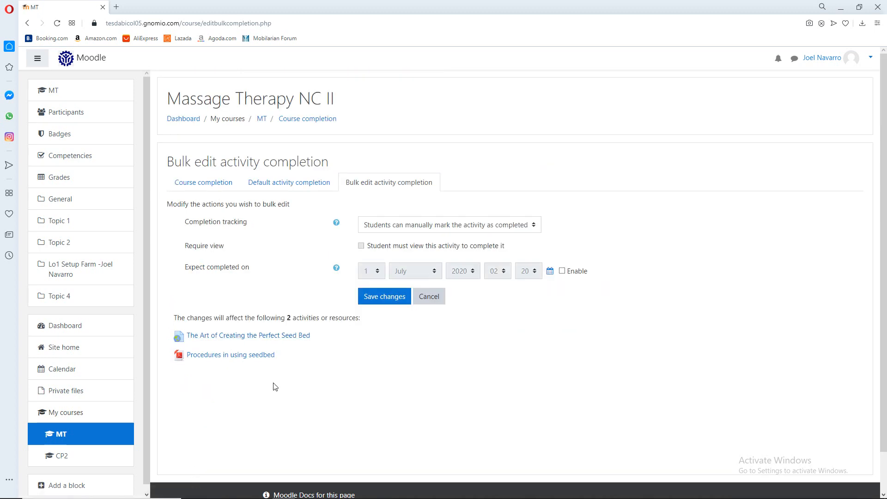
left_click(430, 226)
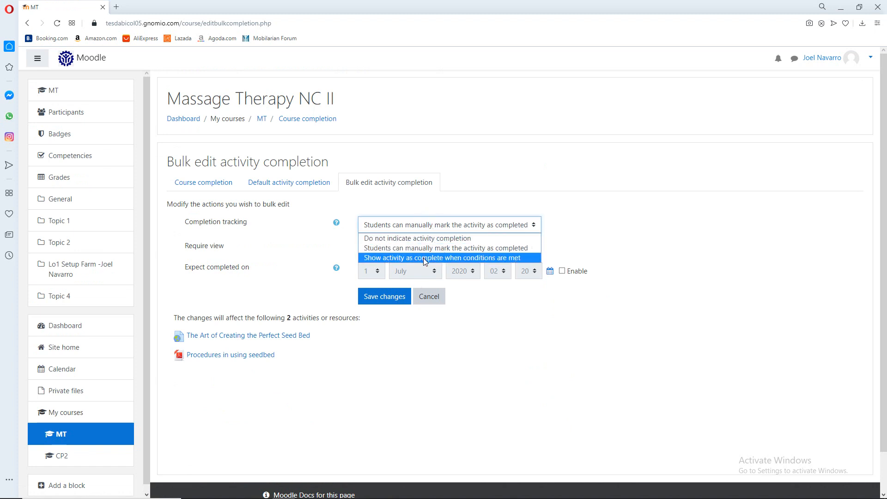
left_click(423, 257)
left_click(362, 246)
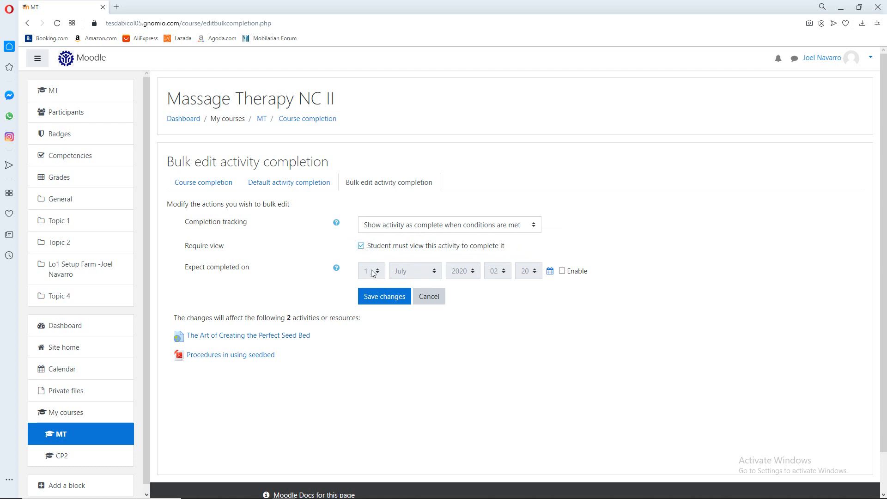
left_click(384, 303)
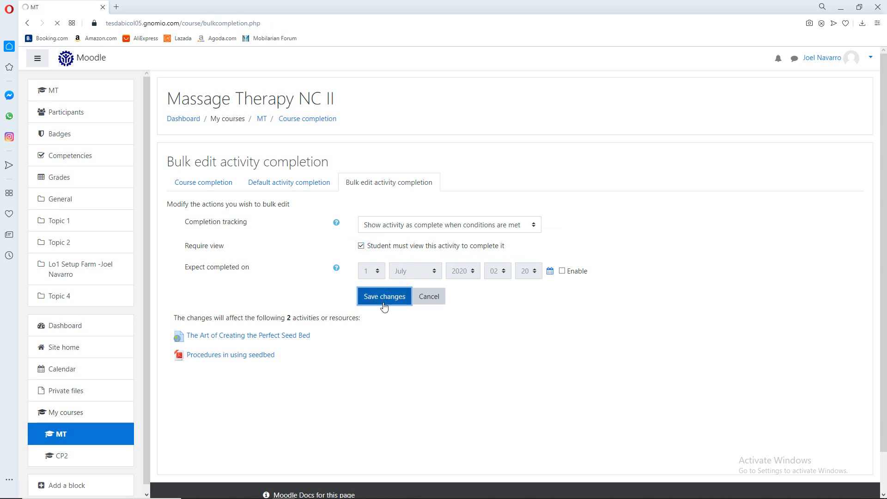
Set Task 1.1 to show as complete when conditions are met, requiring a grade but no submission, and save.
scroll(394, 324, "down", 4)
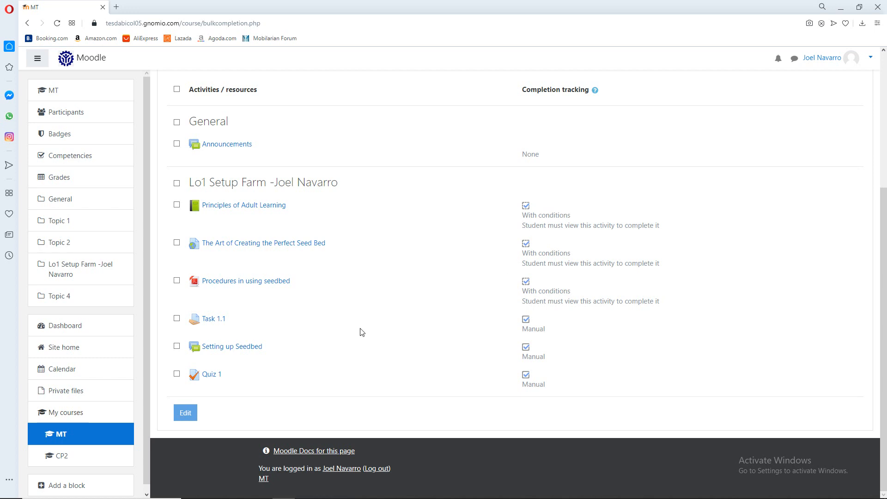
left_click(177, 319)
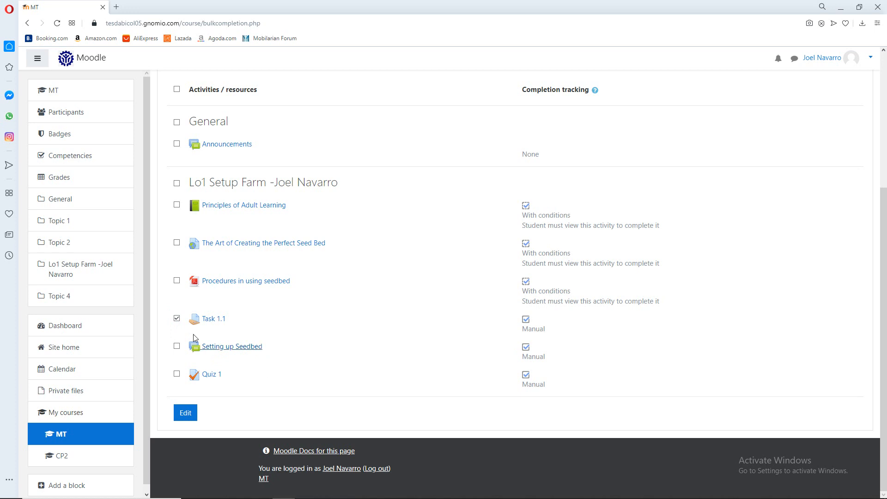
left_click(177, 374)
left_click(177, 374)
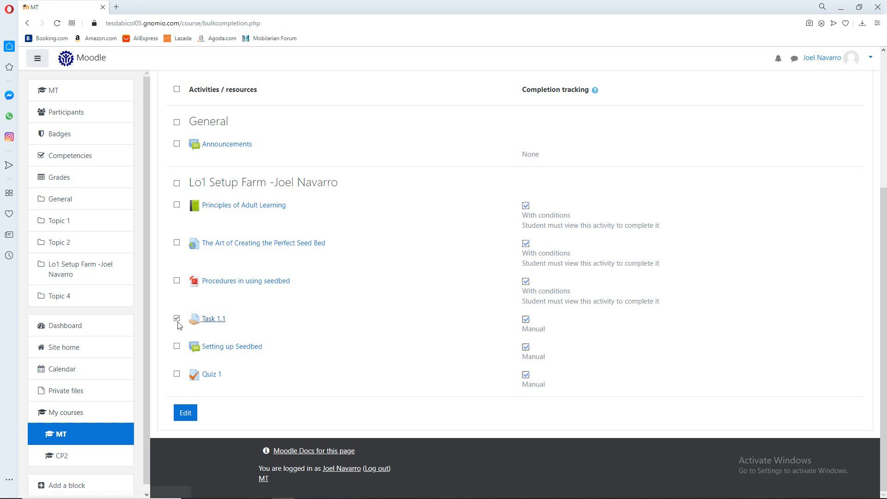
left_click(188, 413)
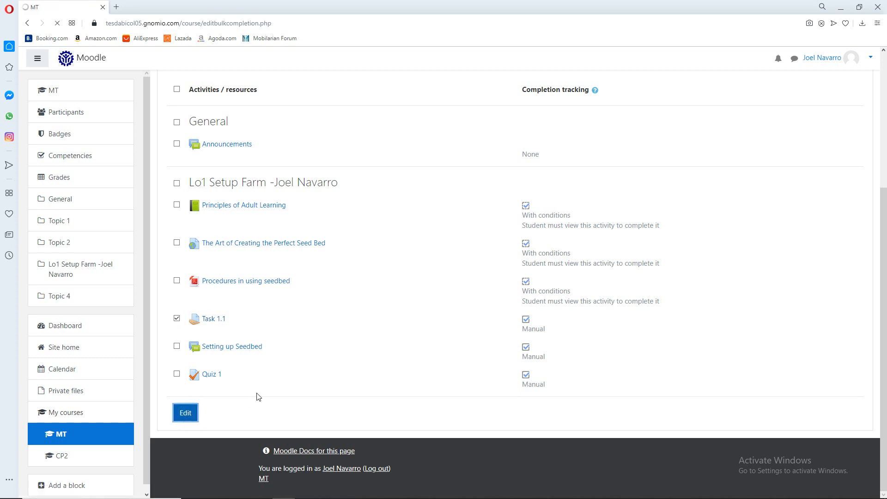
left_click(396, 225)
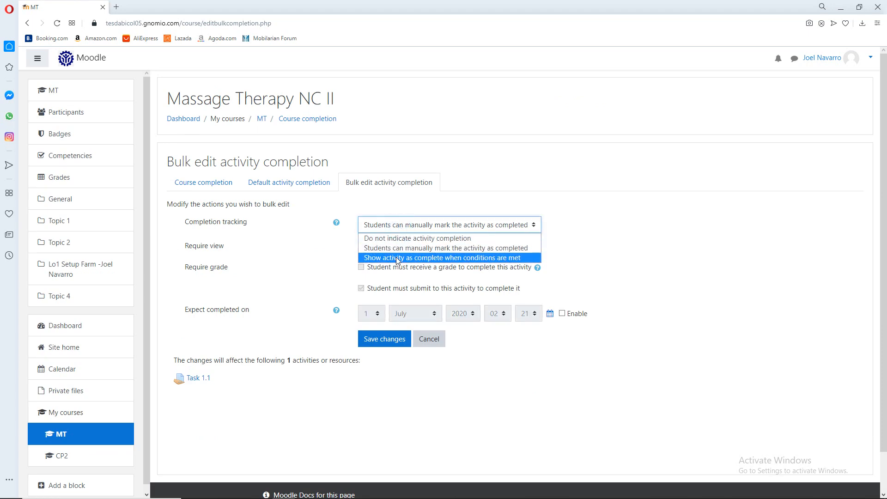
left_click(395, 256)
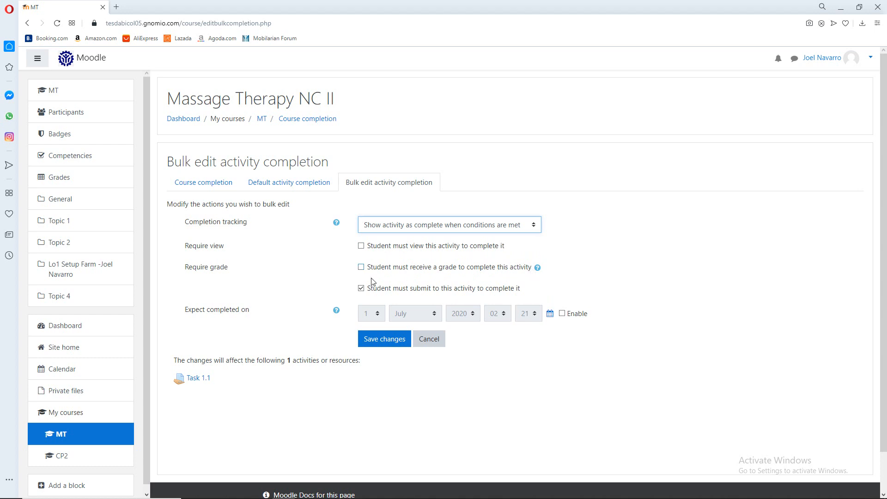
left_click(361, 267)
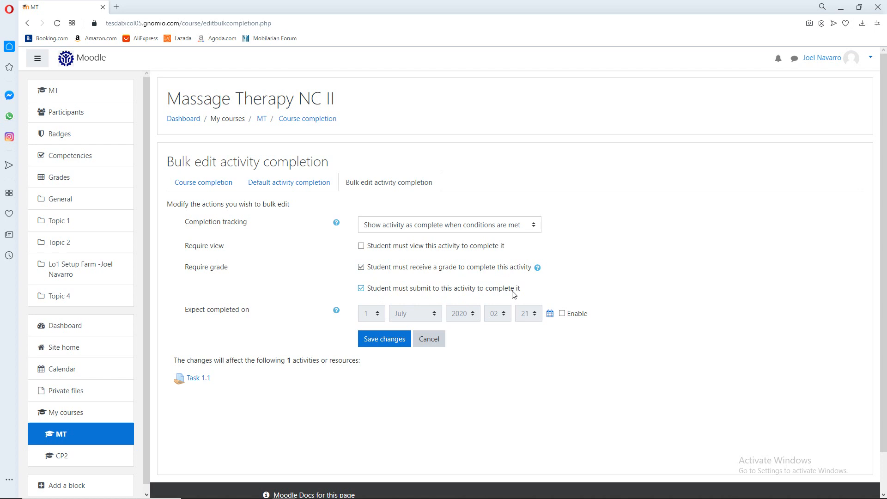
left_click(362, 289)
left_click(386, 341)
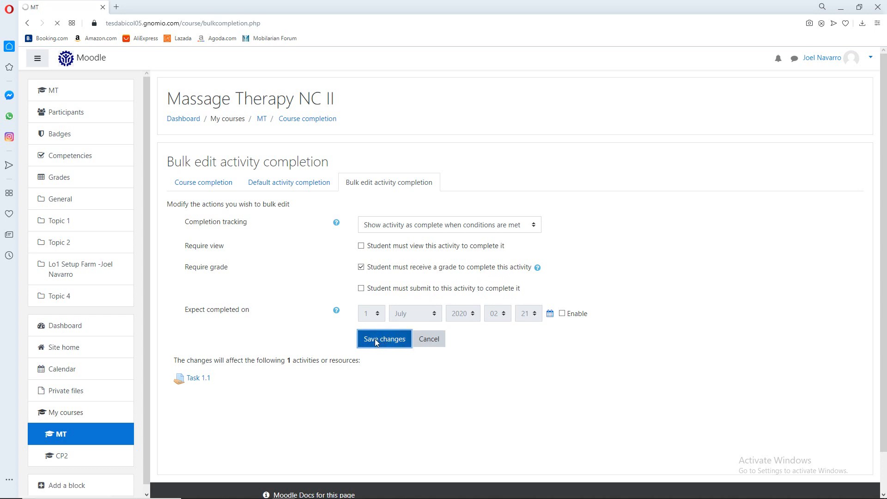
Set Setting up Seedbed to show as complete when conditions are met, requiring 1 discussion post or reply, and save.
scroll(294, 372, "down", 5)
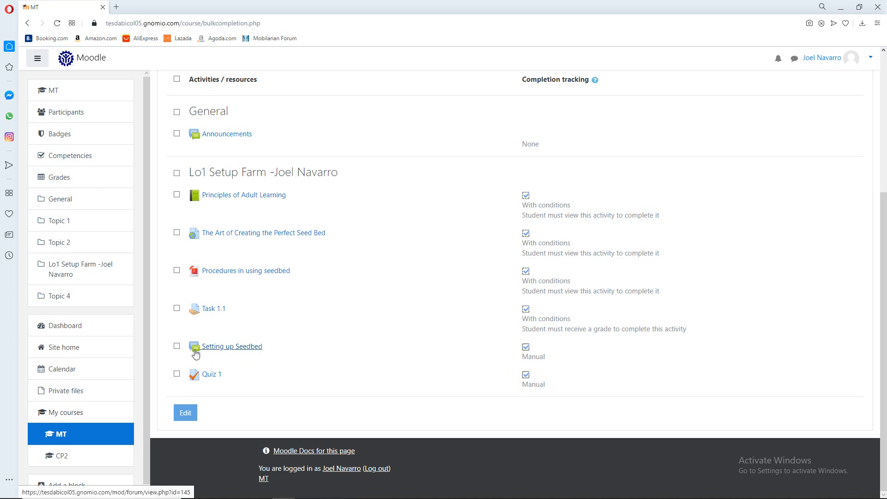
left_click(178, 347)
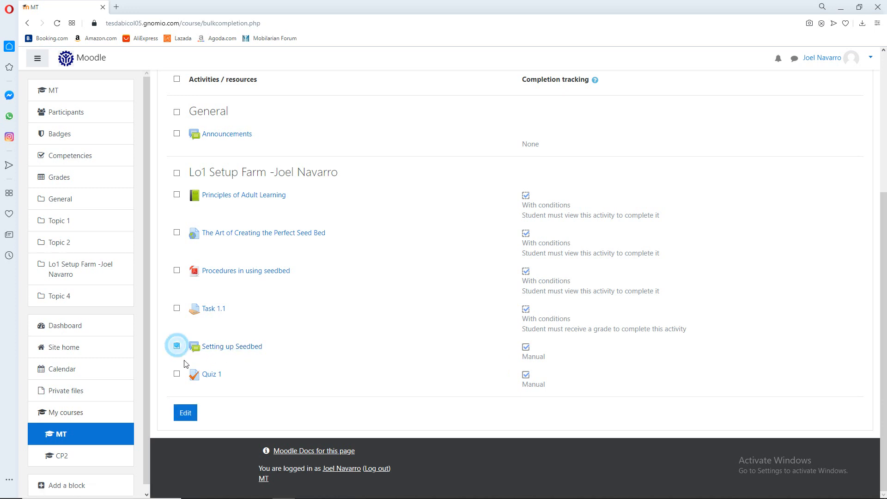
left_click(192, 417)
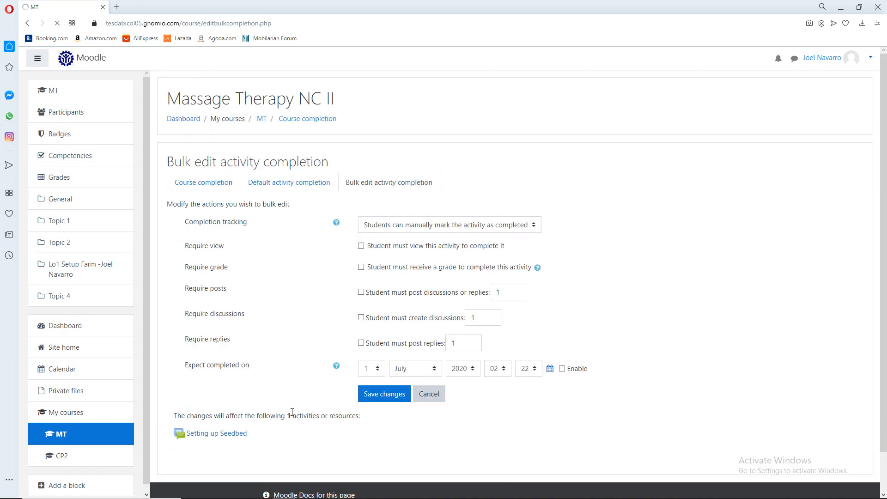
left_click(418, 225)
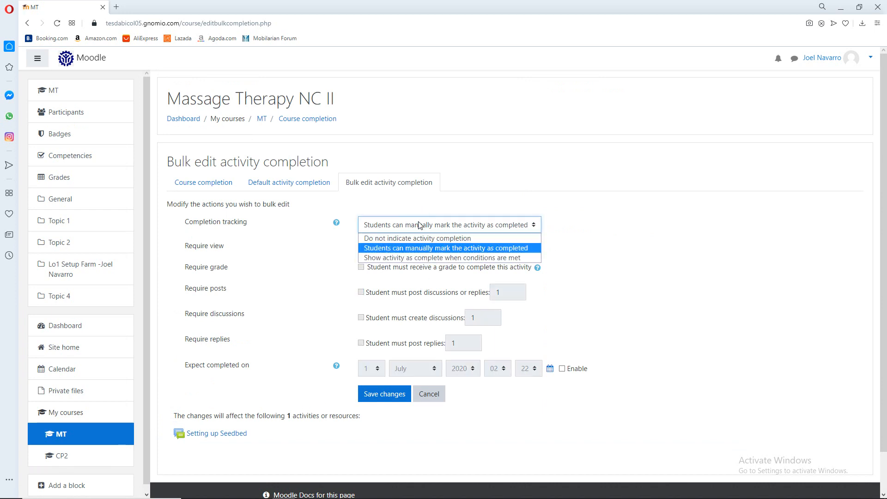
left_click(417, 257)
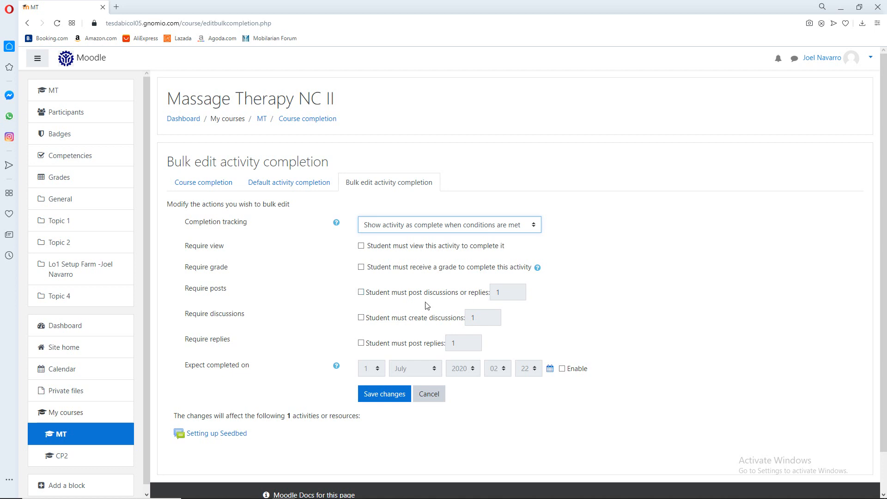
left_click(361, 293)
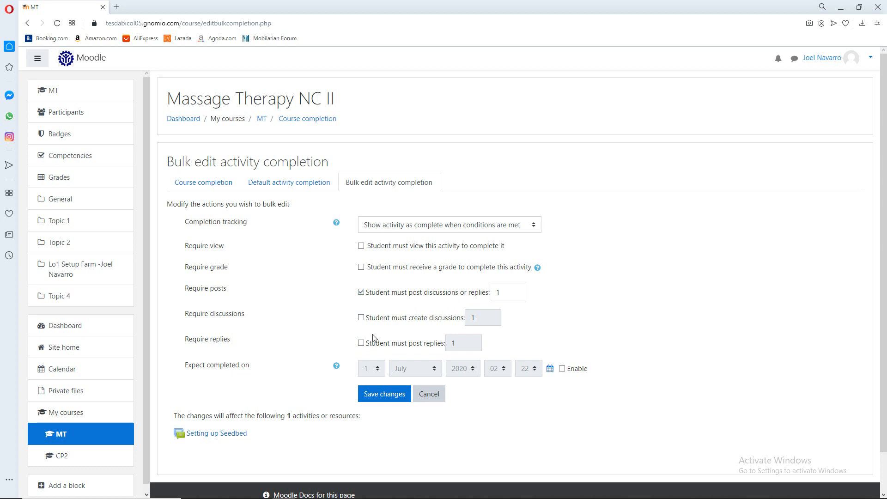
double_click(505, 292)
left_click(383, 400)
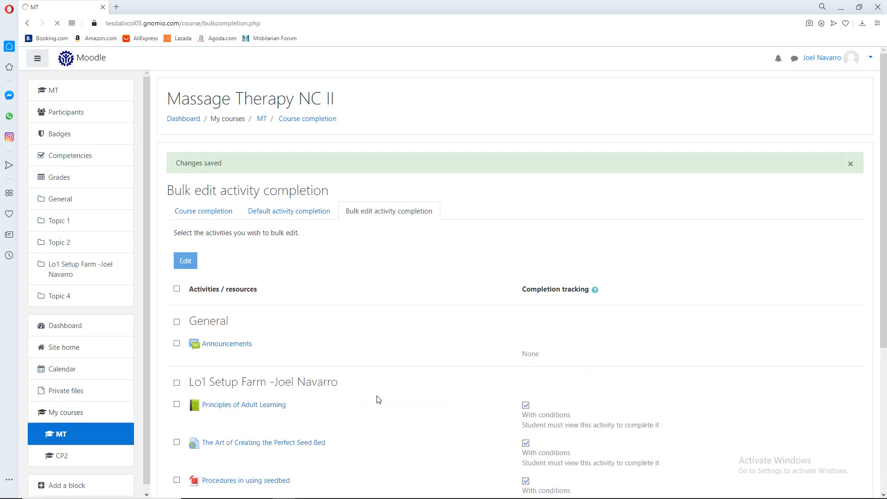
Set Quiz 1 to show as complete when conditions are met, requiring a grade and a passing grade, and save.
scroll(372, 396, "down", 5)
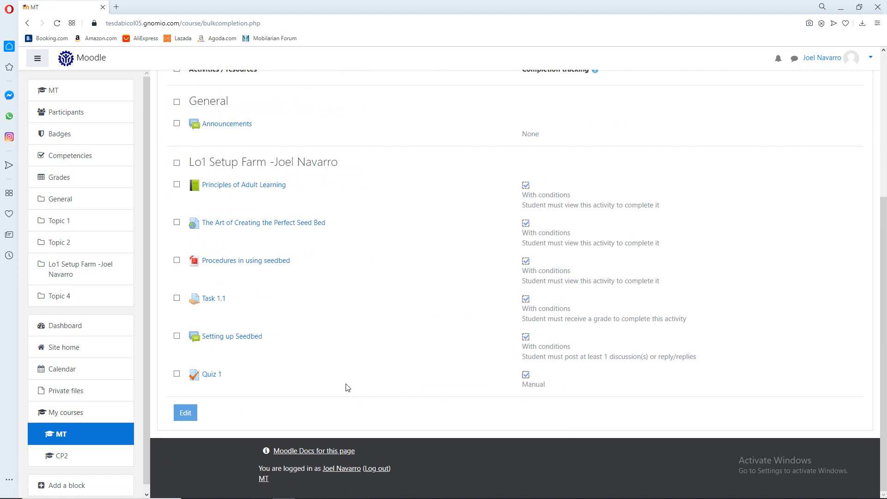
left_click(177, 373)
left_click(185, 413)
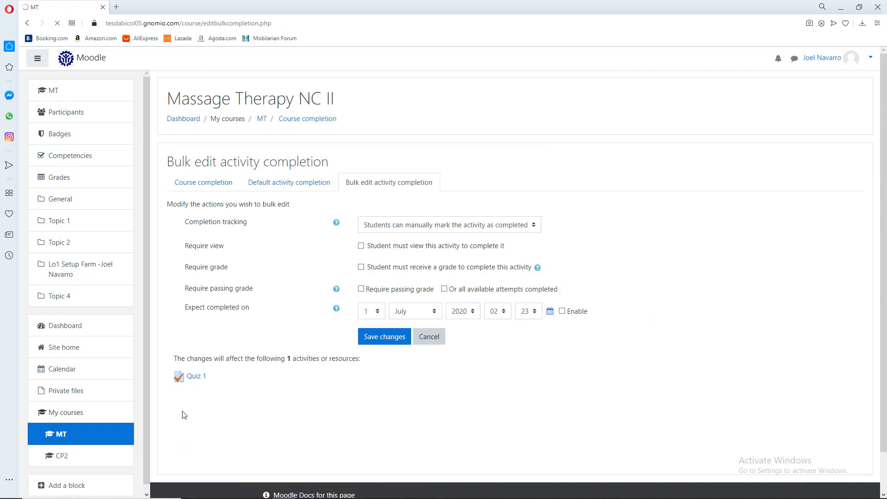
left_click(432, 230)
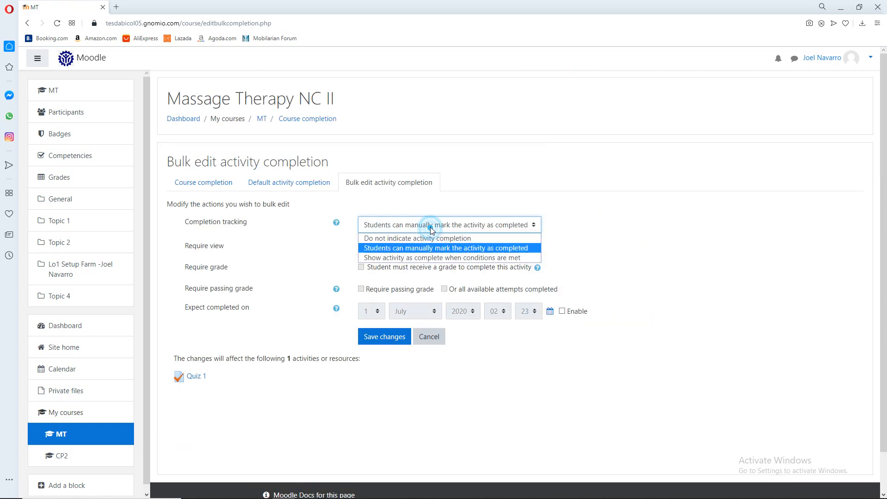
left_click(414, 257)
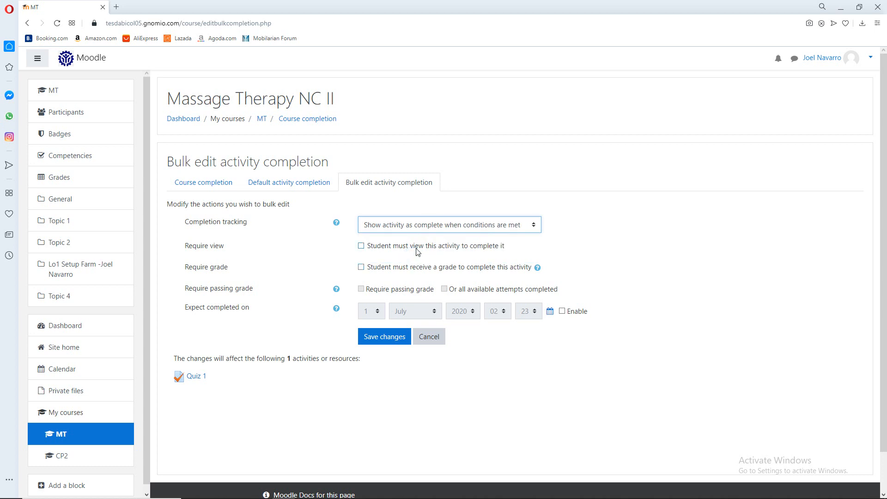
left_click(361, 267)
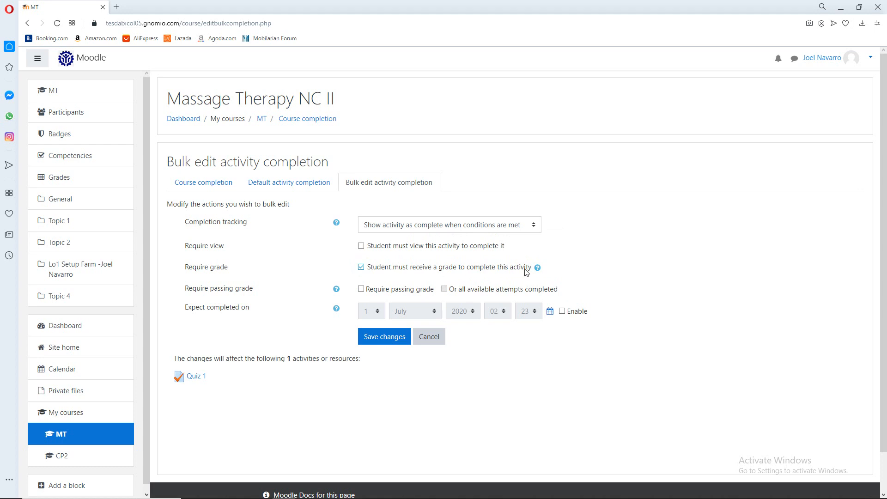
left_click(361, 289)
left_click(382, 337)
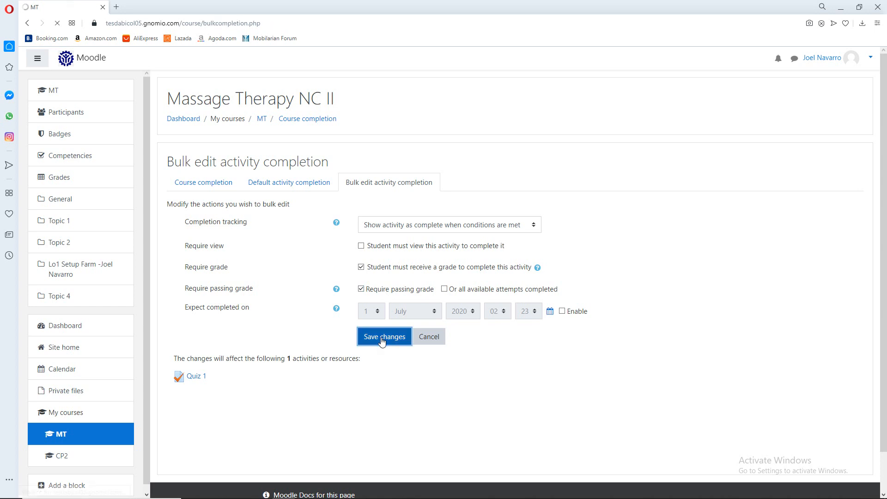
Review the completion tracking conditions of all activities in the bulk edit list.
scroll(511, 335, "down", 5)
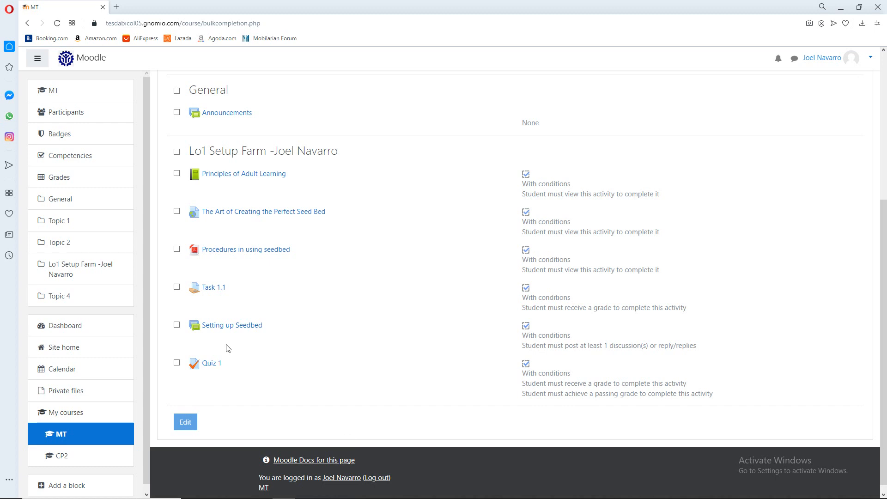
scroll(179, 339, "up", 1)
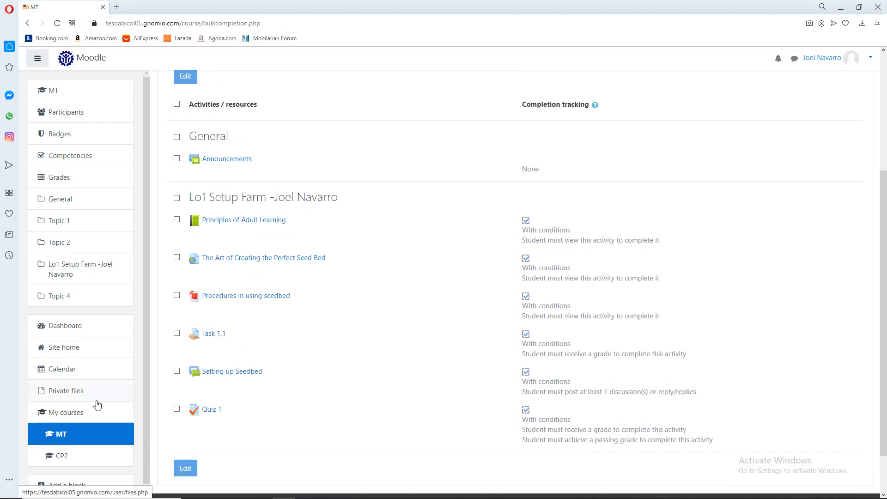
scroll(281, 375, "down", 1)
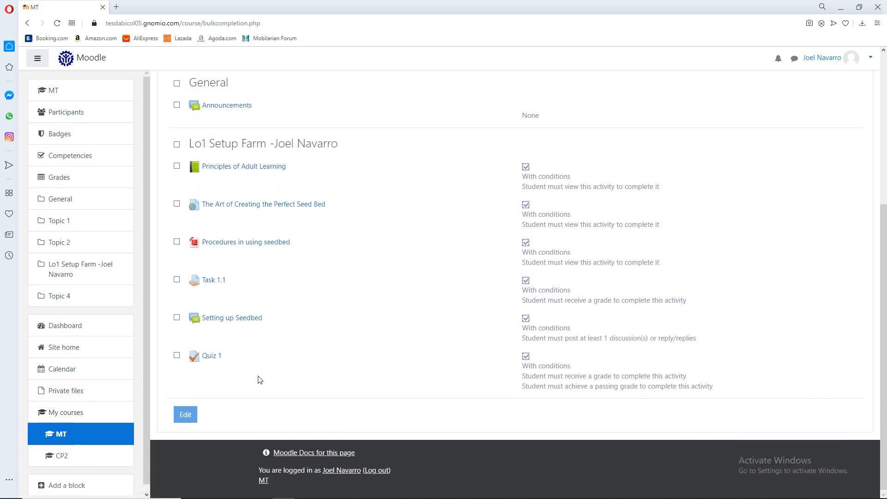
scroll(268, 376, "up", 5)
scroll(237, 368, "down", 3)
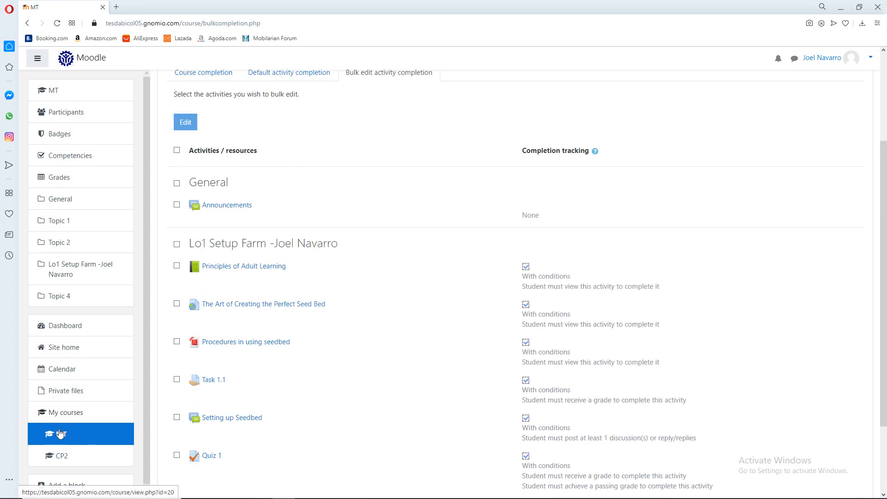
Return to the Massage Therapy NC II course page and briefly view the Task 1.1 assignment page.
left_click(66, 206)
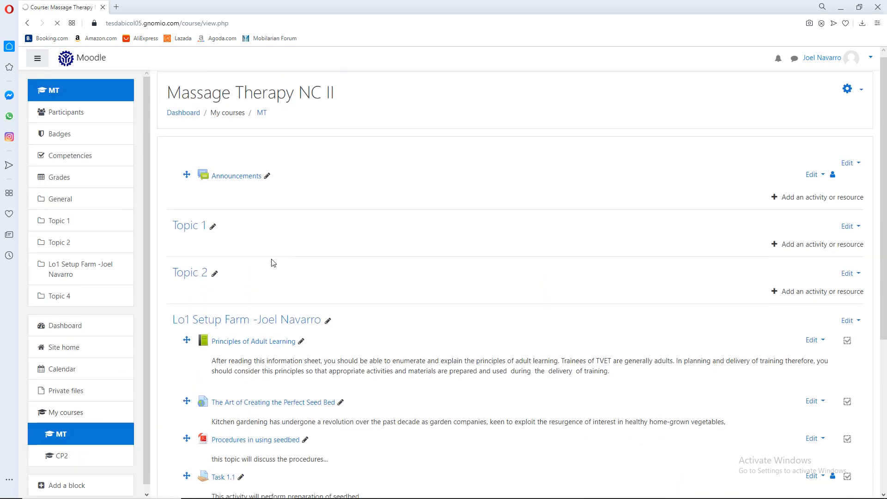
scroll(271, 263, "down", 3)
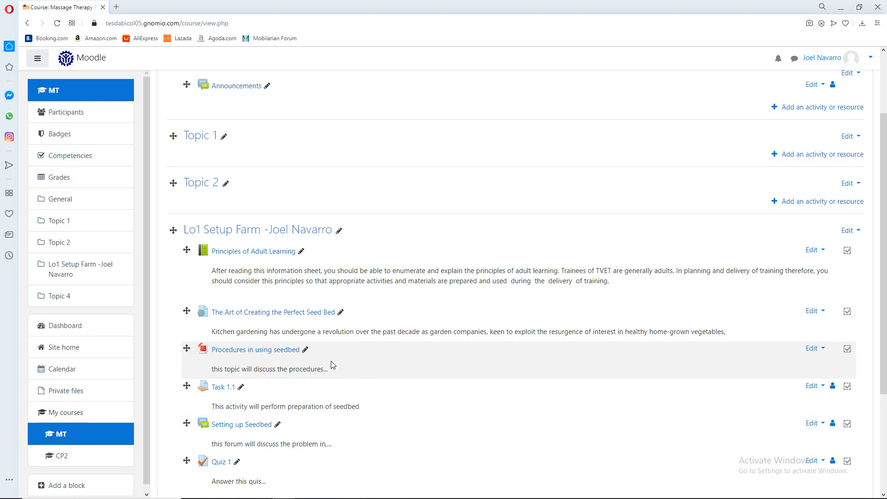
scroll(324, 356, "down", 1)
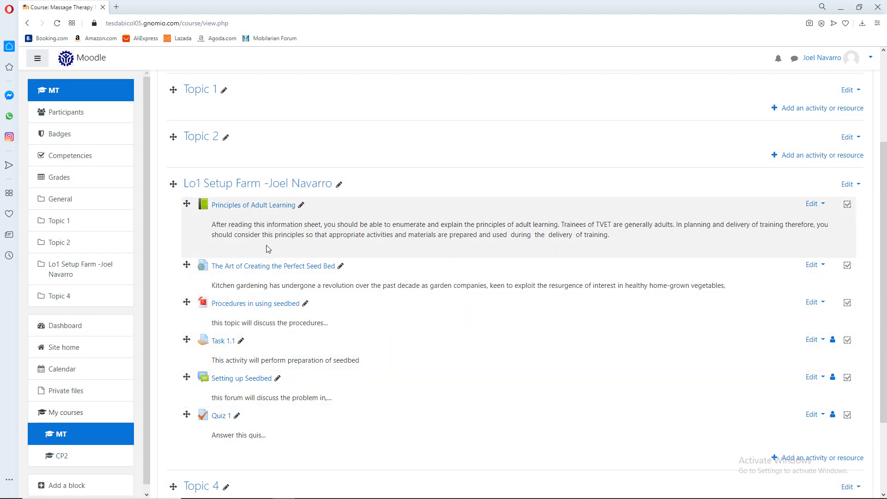
left_click(226, 346)
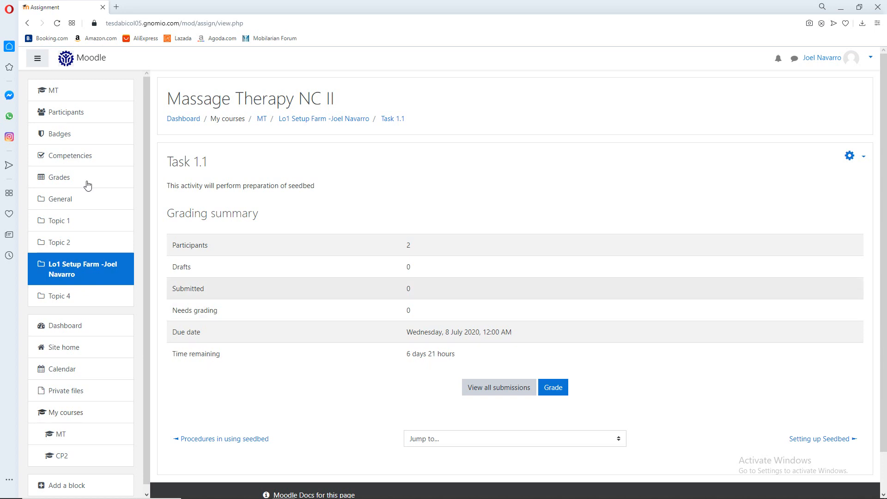
left_click(26, 23)
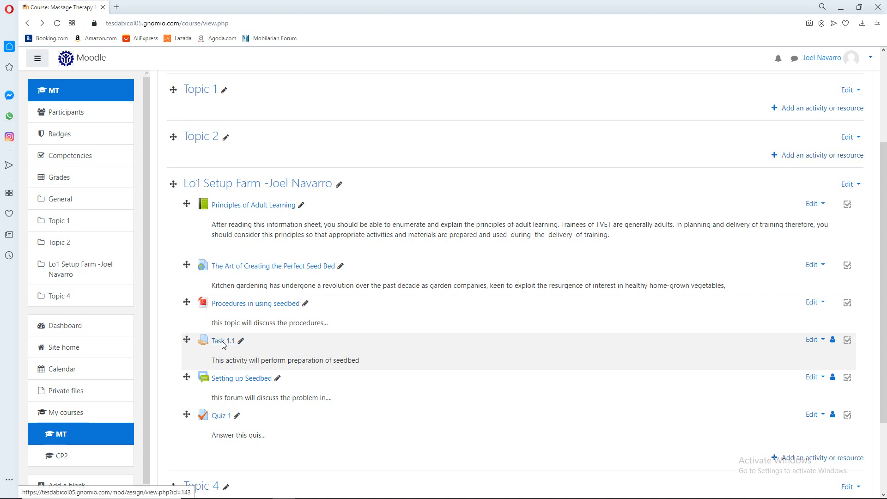
Open the settings of the Task 1.1 assignment and expand its Restrict access section.
scroll(224, 344, "up", 1)
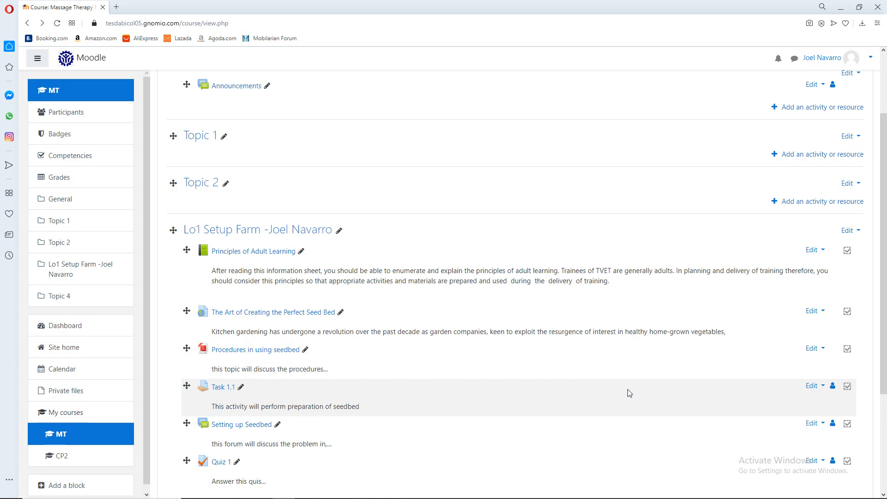
left_click(811, 384)
left_click(788, 401)
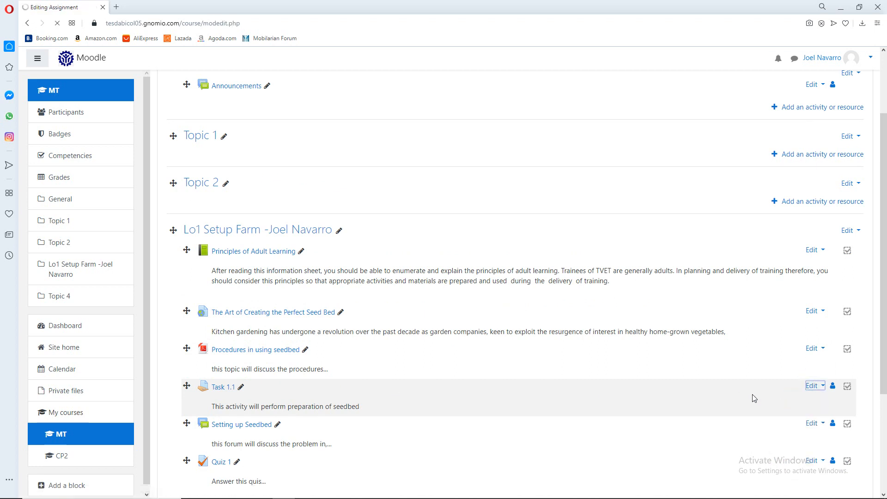
scroll(208, 395, "down", 10)
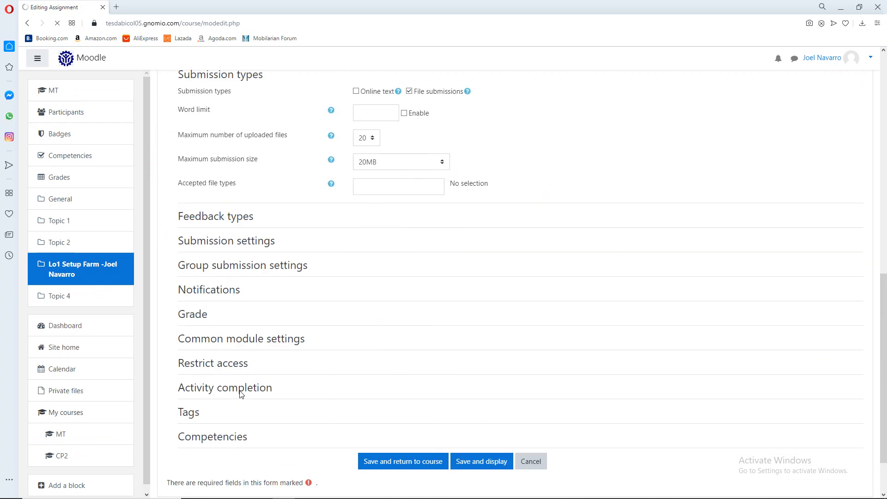
scroll(240, 394, "down", 2)
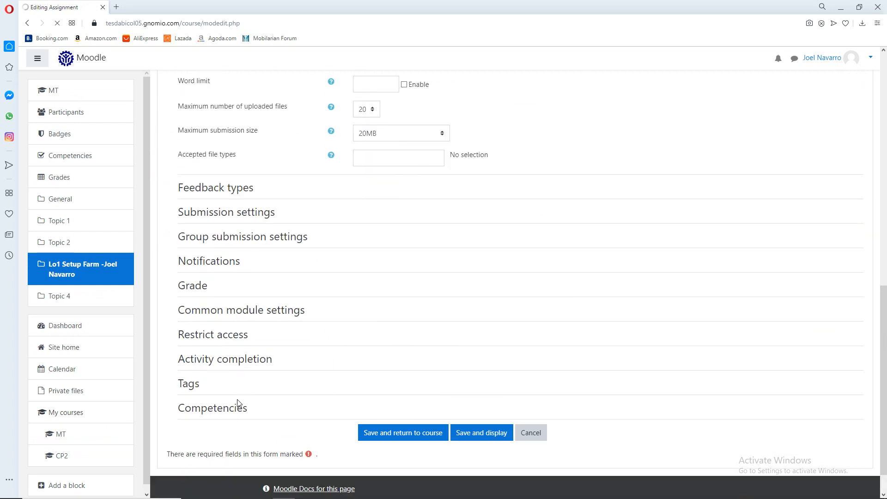
left_click(172, 336)
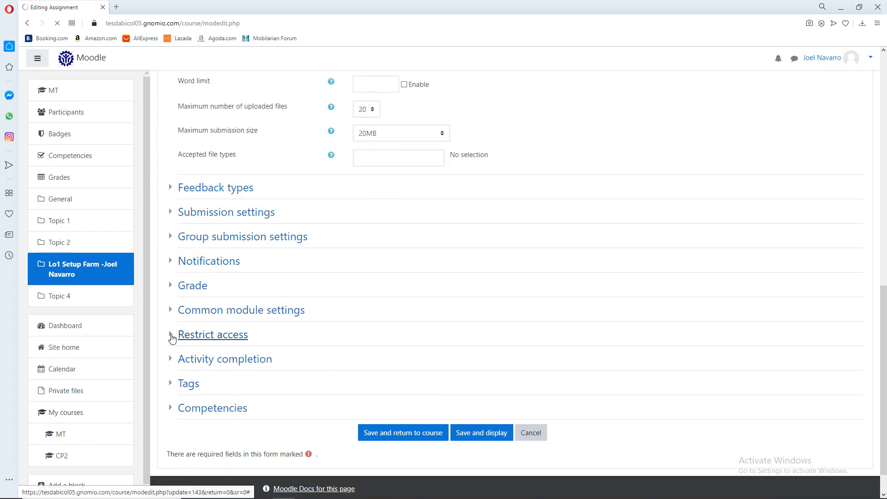
left_click(173, 336)
left_click(172, 344)
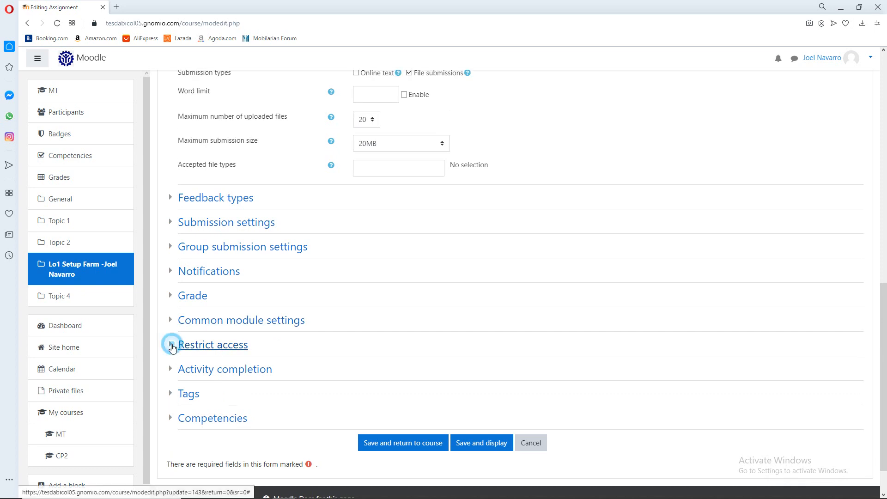
Add an activity completion restriction to Task 1.1 requiring Principles of Adult Learning to be marked complete.
scroll(341, 371, "down", 3)
left_click(382, 290)
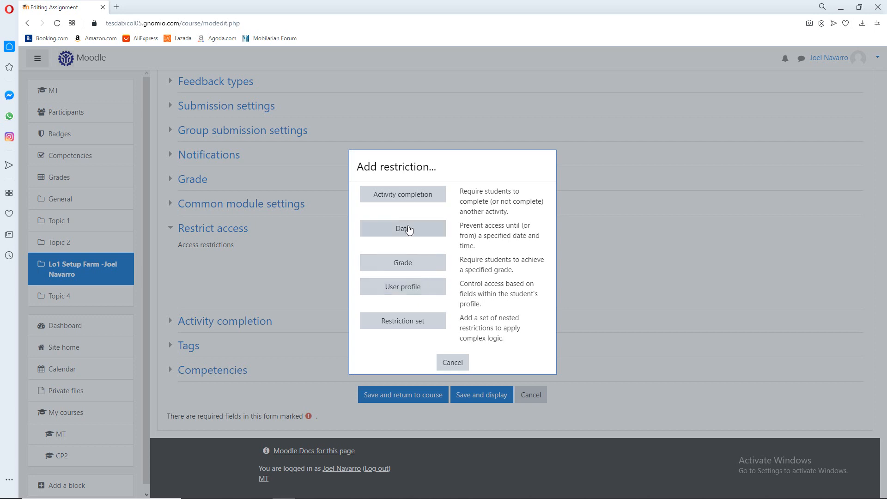
left_click(409, 196)
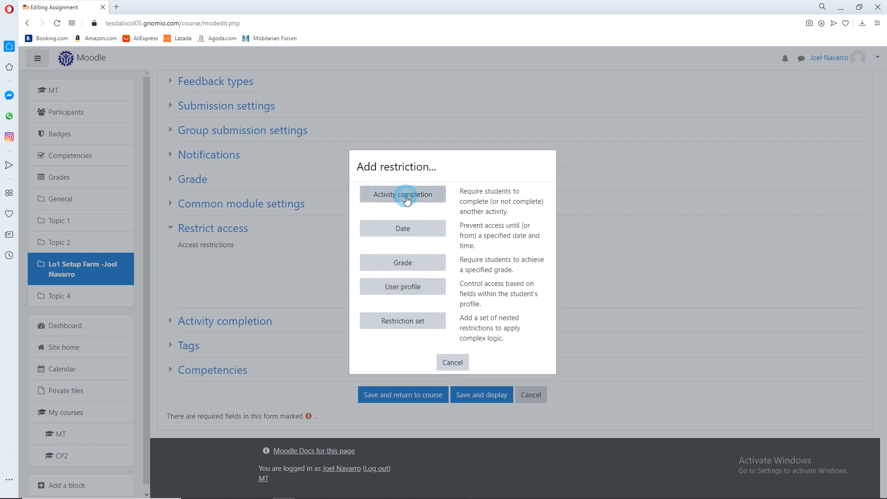
left_click(482, 297)
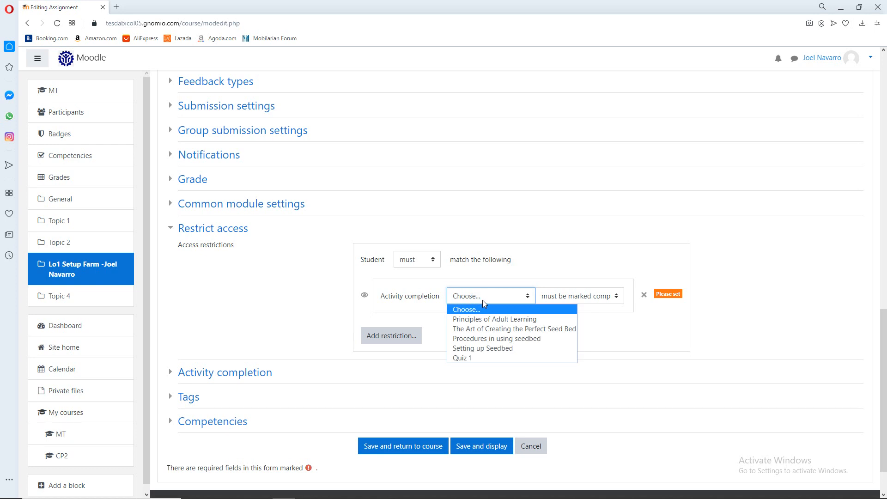
left_click(482, 318)
left_click(478, 295)
left_click(478, 295)
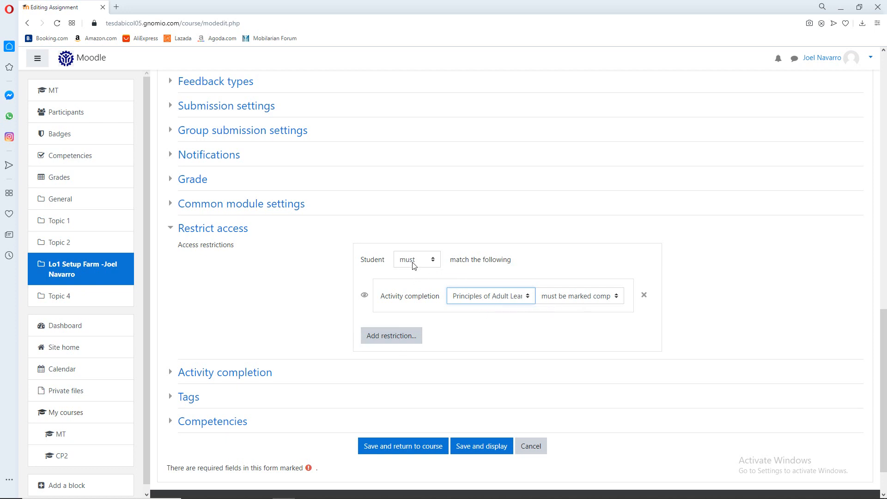
Add a second completion restriction to Task 1.1 requiring The Art of Creating the Perfect Seed Bed to be marked complete, and save back to the course.
left_click(395, 337)
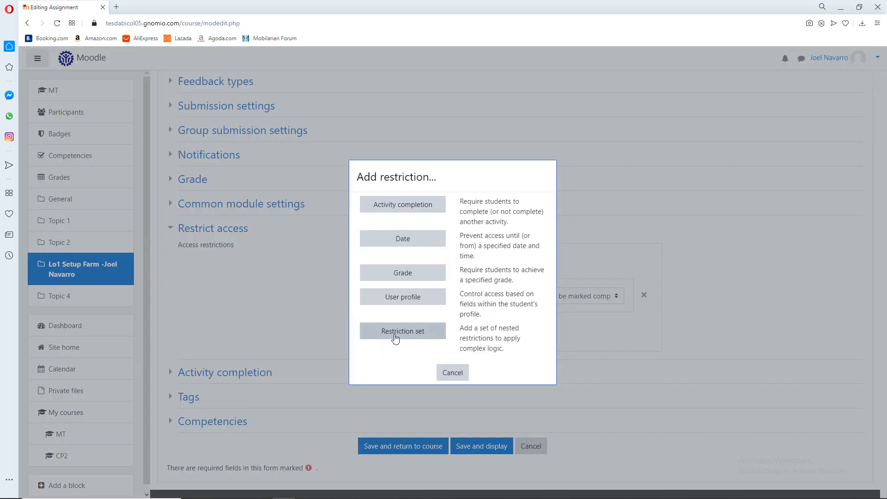
left_click(417, 208)
left_click(464, 345)
scroll(469, 344, "down", 2)
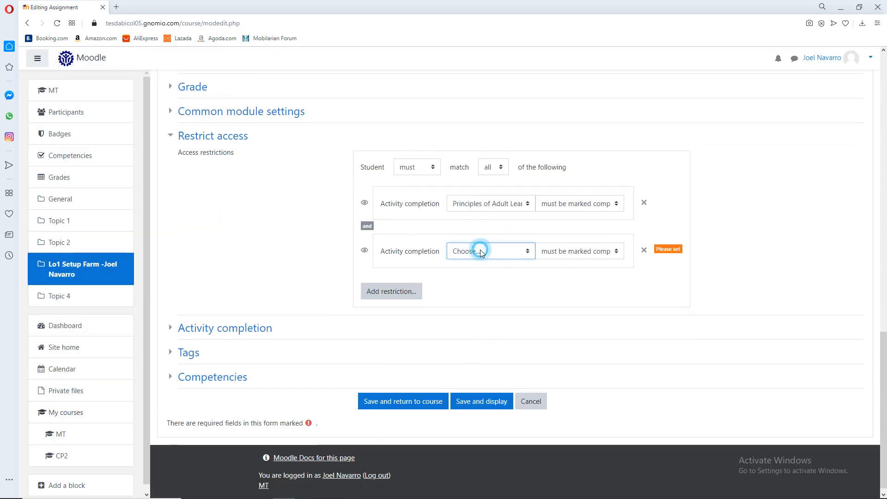
left_click(480, 251)
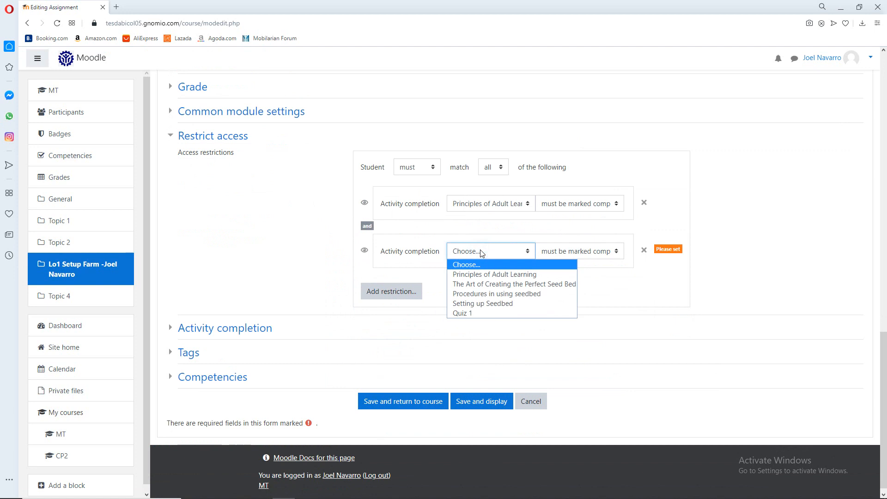
left_click(507, 287)
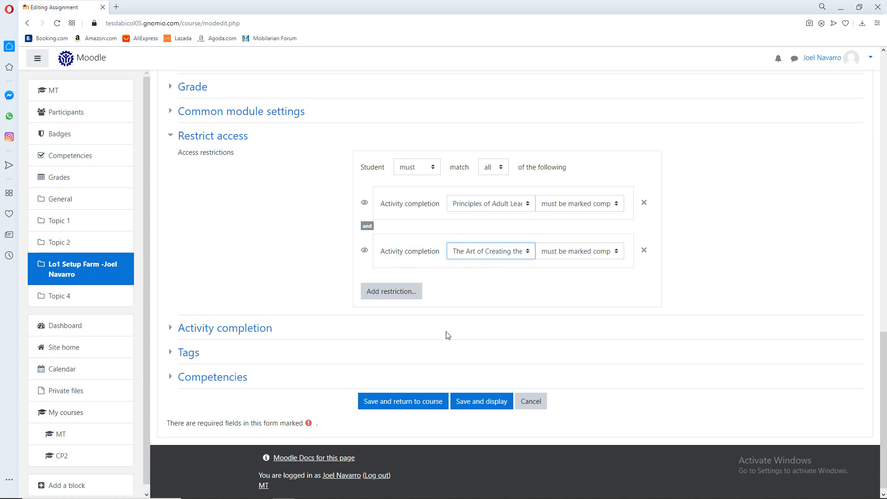
left_click(409, 403)
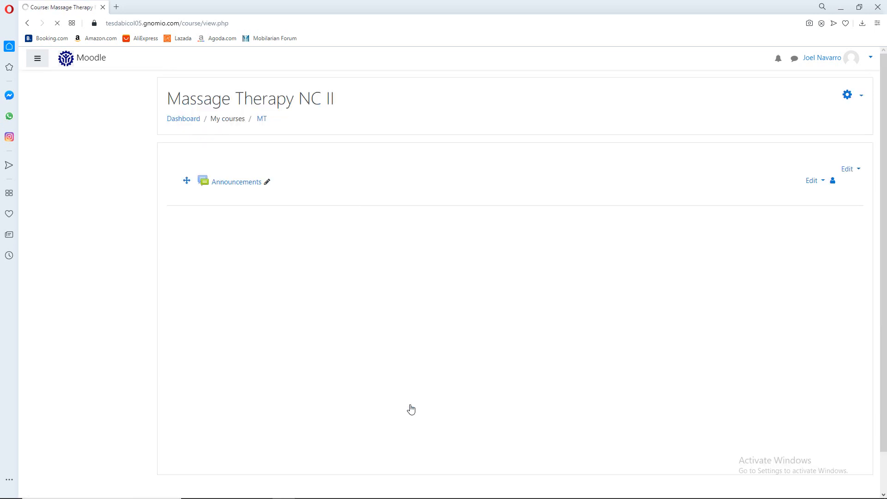
scroll(358, 385, "down", 7)
scroll(347, 369, "up", 2)
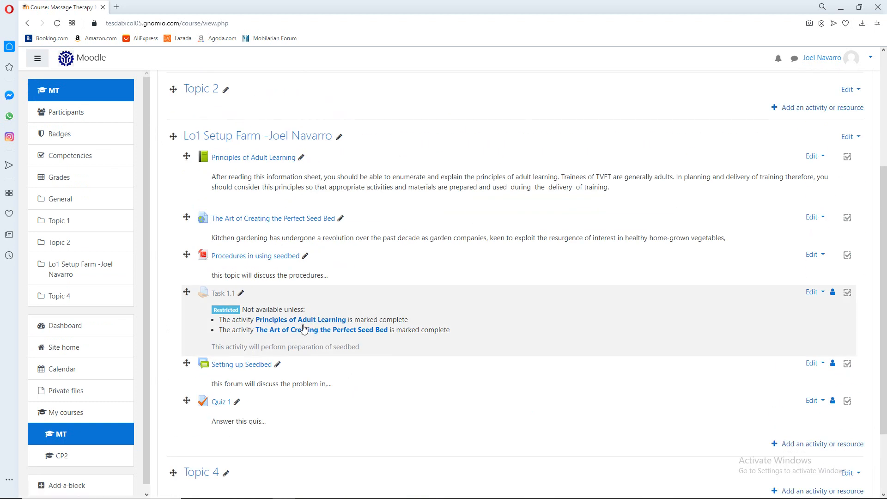
Open the settings of the Setting up Seedbed forum and expand its Restrict access section.
scroll(348, 348, "down", 1)
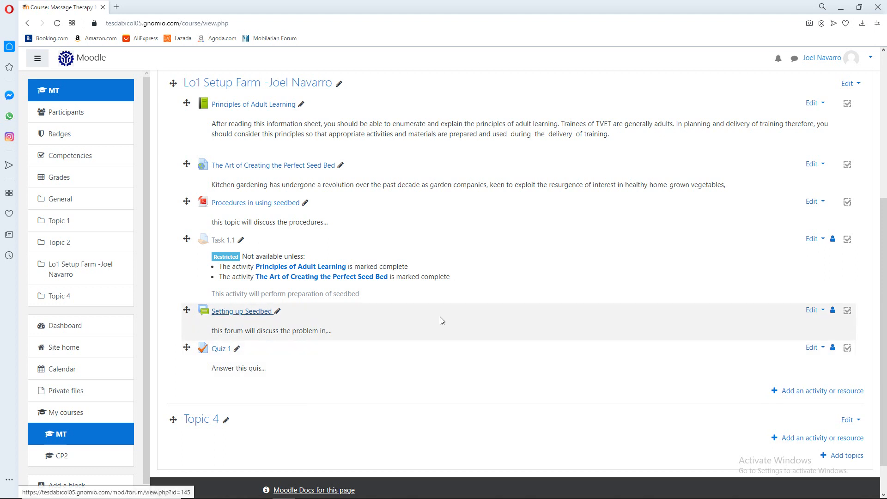
left_click(814, 310)
left_click(792, 327)
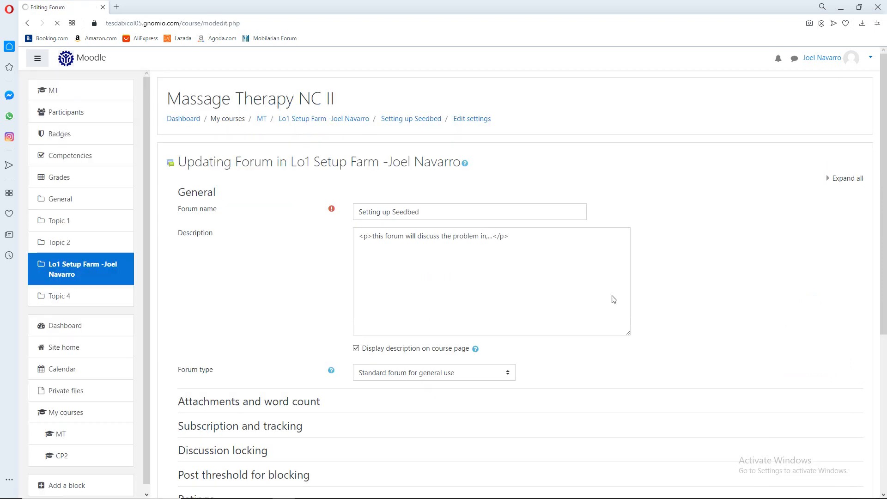
scroll(277, 369, "down", 5)
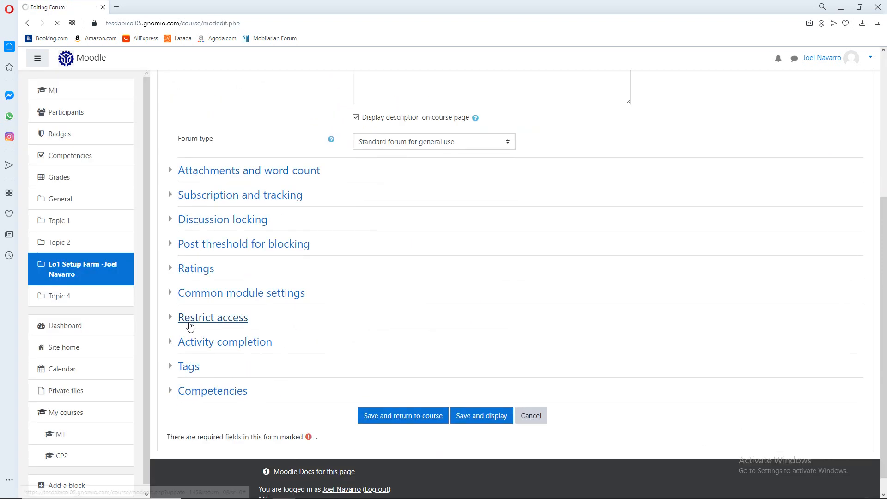
left_click(188, 321)
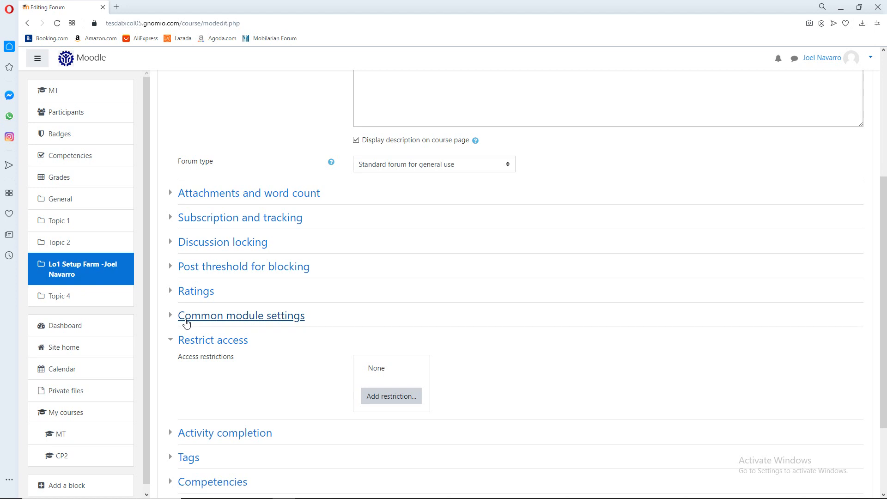
Add a grade restriction to the Setting up Seedbed forum with an enabled minimum score of 80%.
scroll(187, 323, "down", 3)
left_click(384, 286)
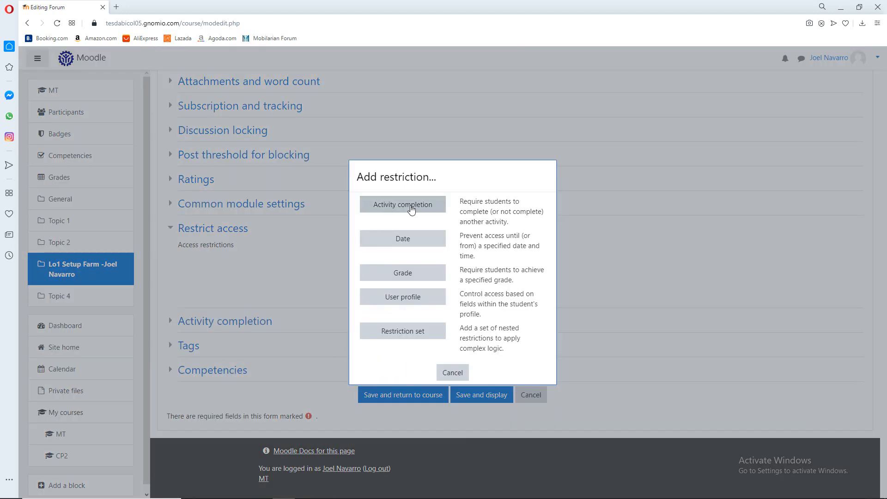
left_click(397, 276)
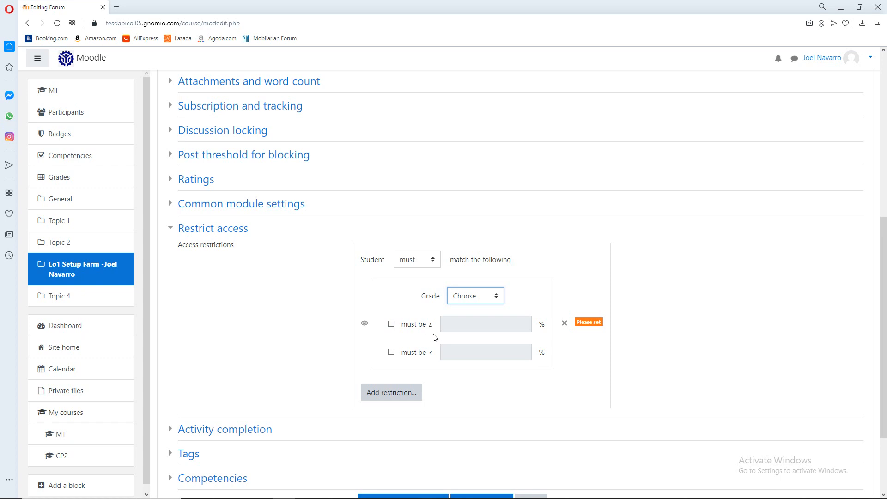
left_click(391, 323)
left_click(458, 323)
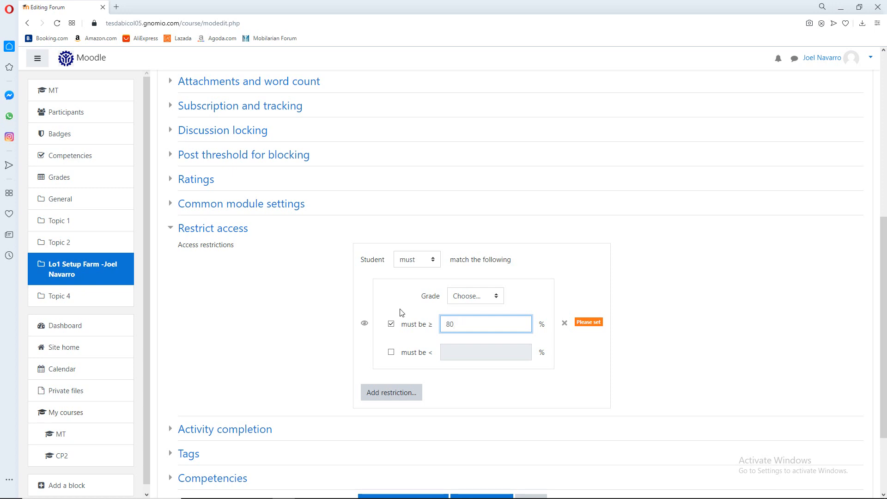
double_click(456, 325)
Choose Quiz 1 as the graded item of the forum's restriction and save back to the course.
scroll(465, 330, "down", 3)
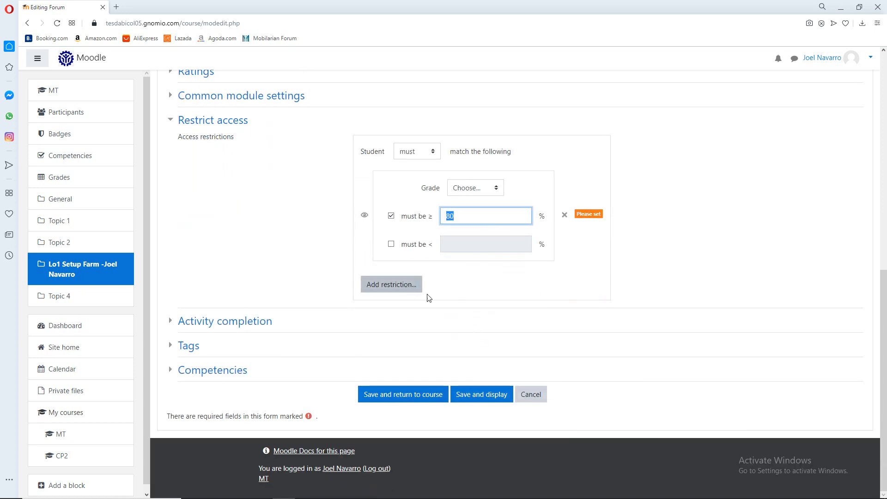
left_click(470, 186)
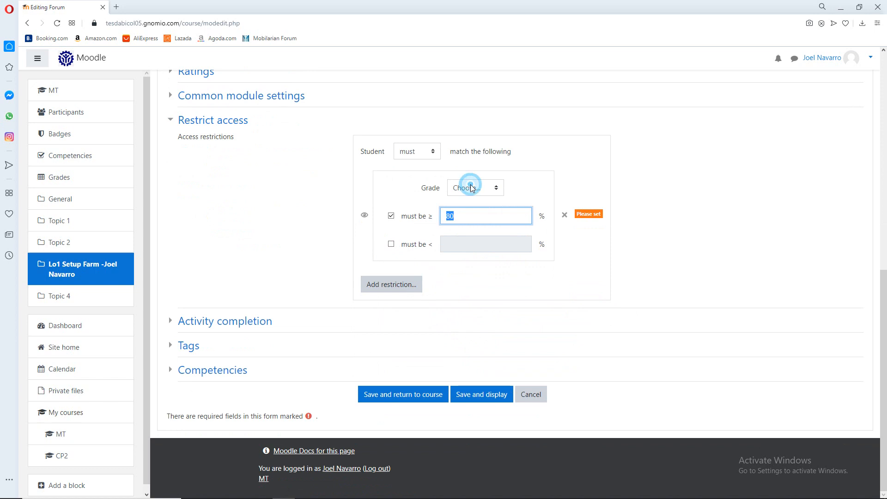
left_click(470, 221)
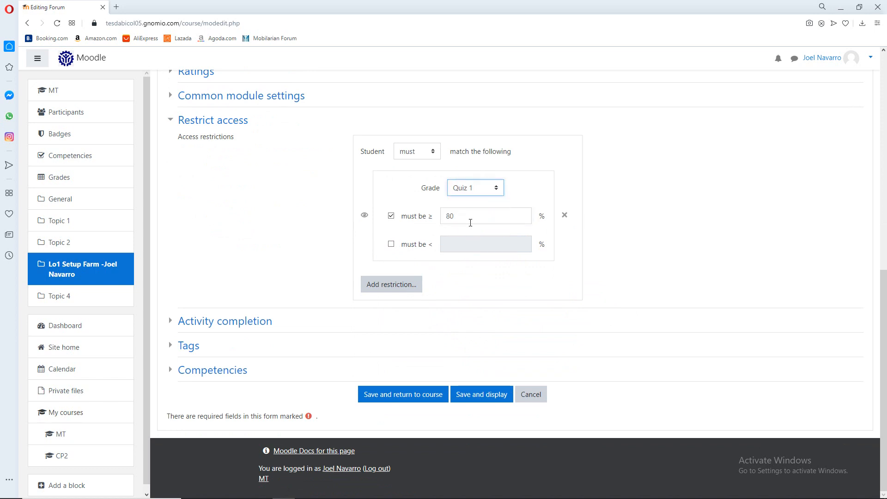
double_click(453, 217)
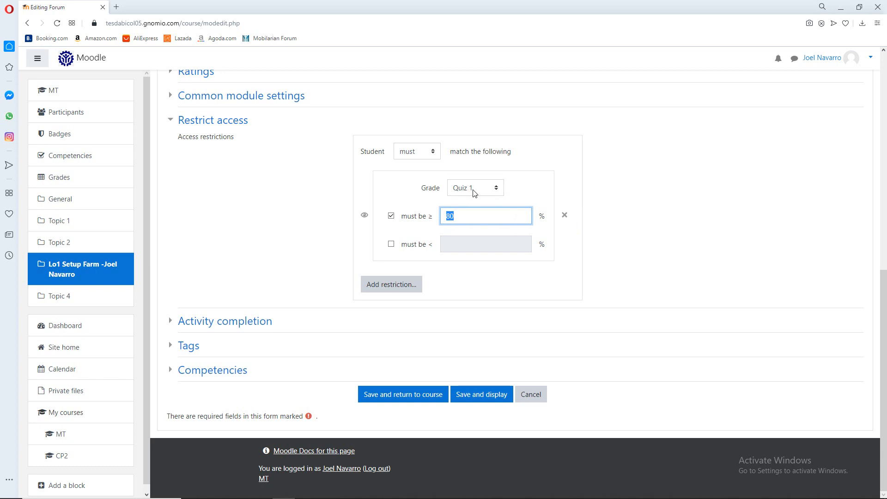
left_click(426, 396)
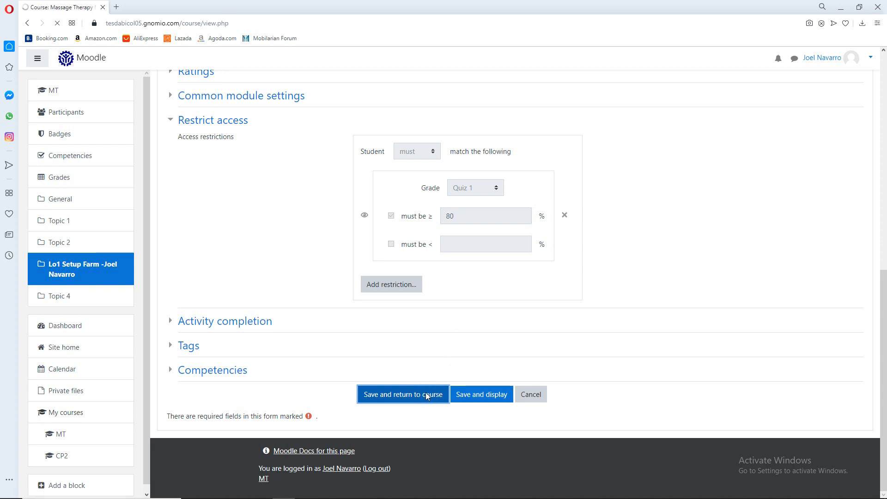
scroll(431, 392, "down", 10)
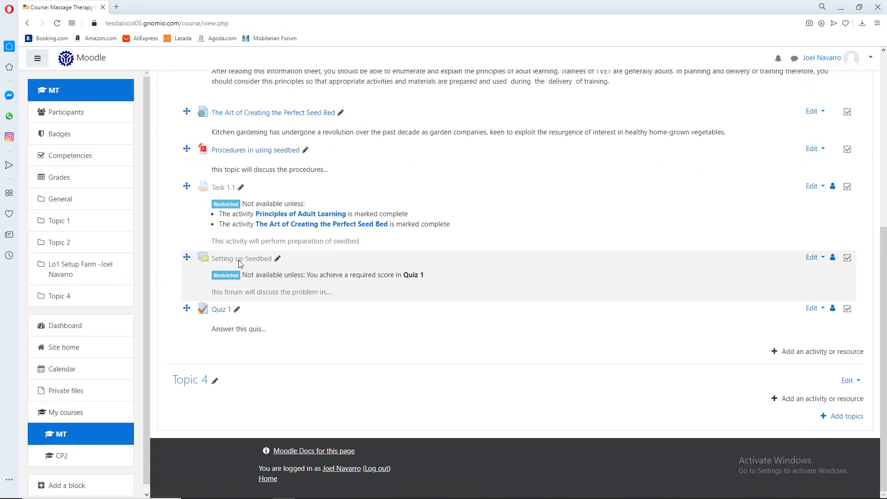
Open the settings of Quiz 1 and expand its Restrict access section.
scroll(259, 259, "up", 1)
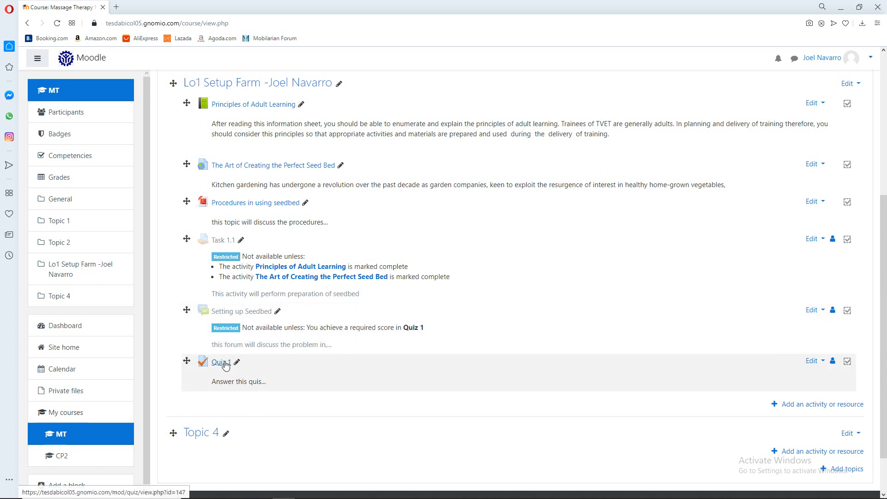
left_click(812, 361)
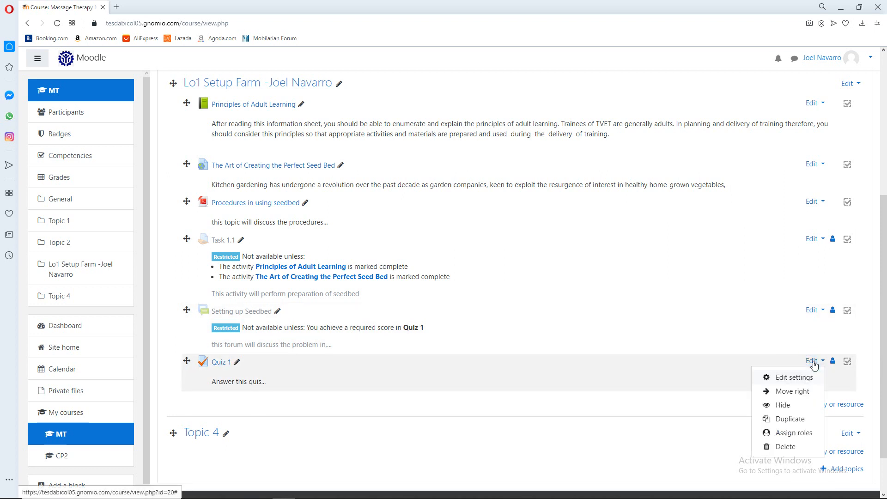
left_click(791, 378)
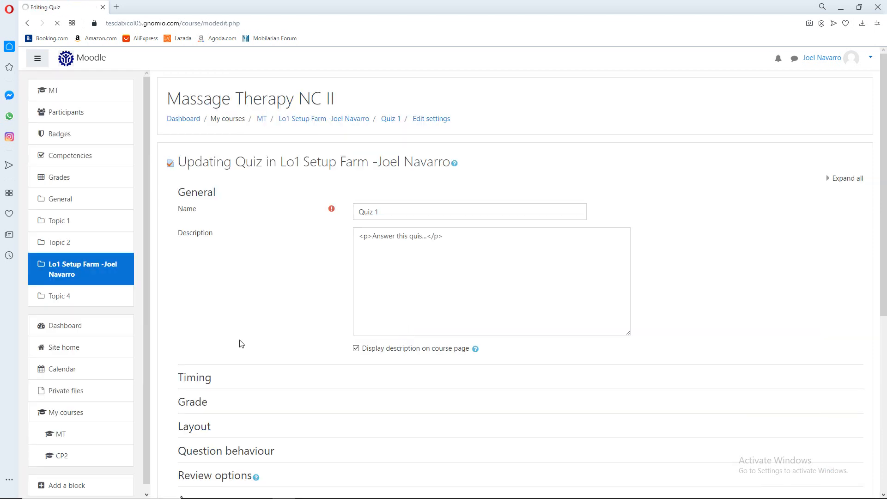
scroll(241, 343, "down", 2)
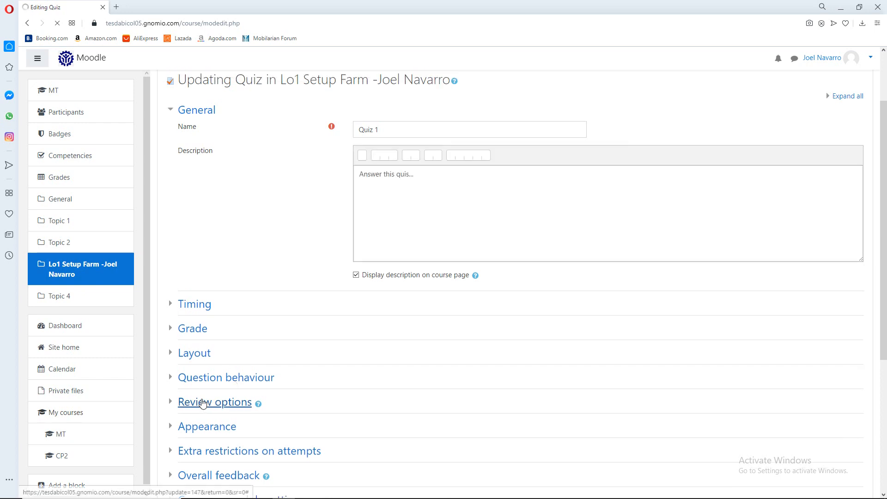
scroll(203, 402, "down", 4)
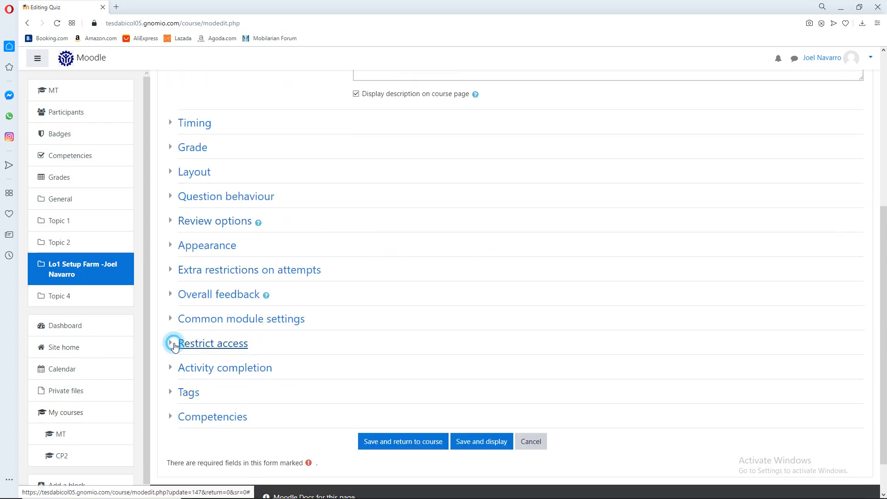
left_click(175, 342)
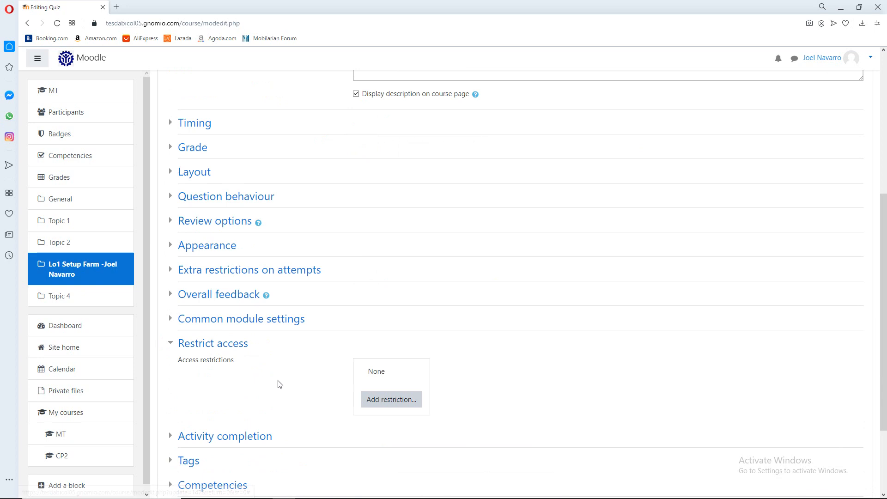
Add a date restriction making Quiz 1 available from 2 July 2020 at 06:00, and save back to the course.
left_click(369, 398)
left_click(388, 239)
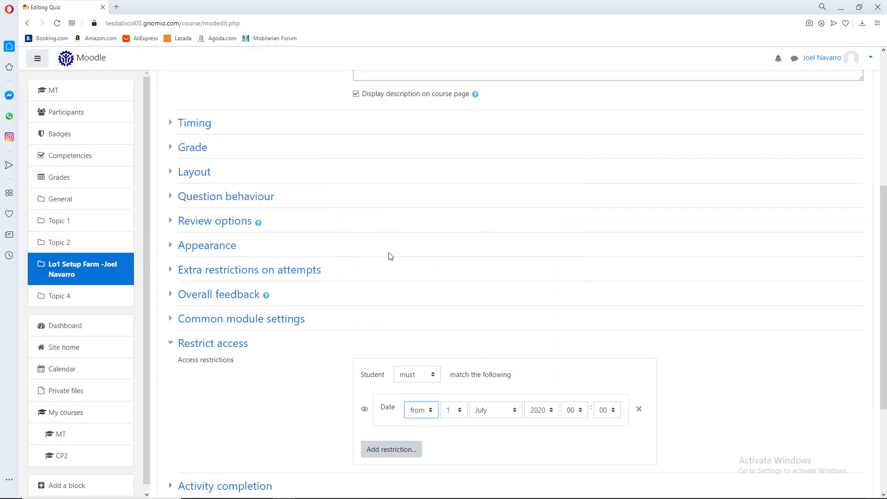
scroll(445, 289, "down", 3)
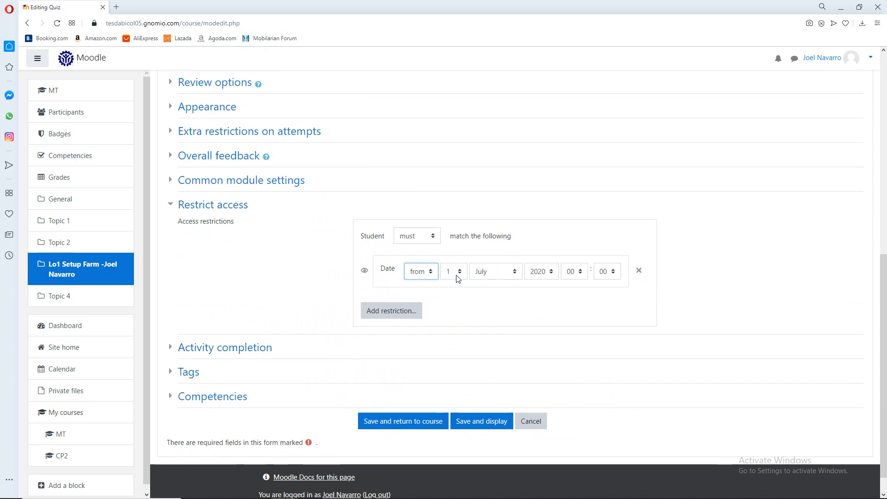
left_click(452, 277)
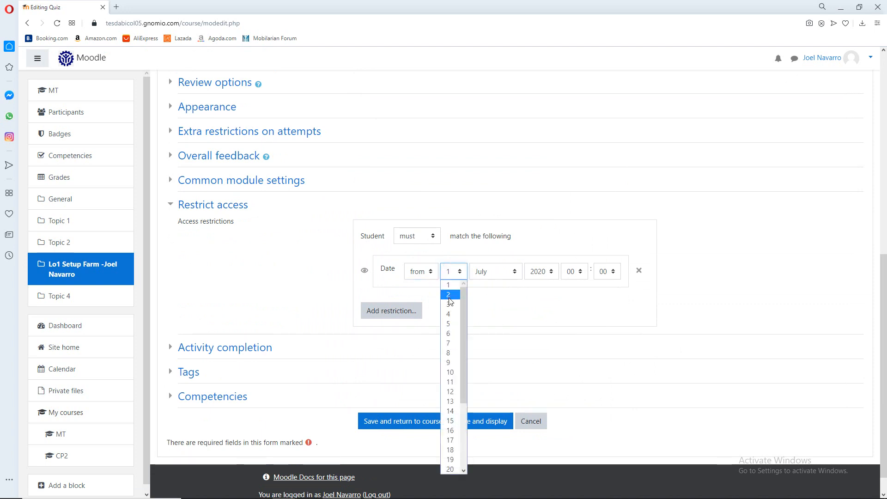
left_click(450, 295)
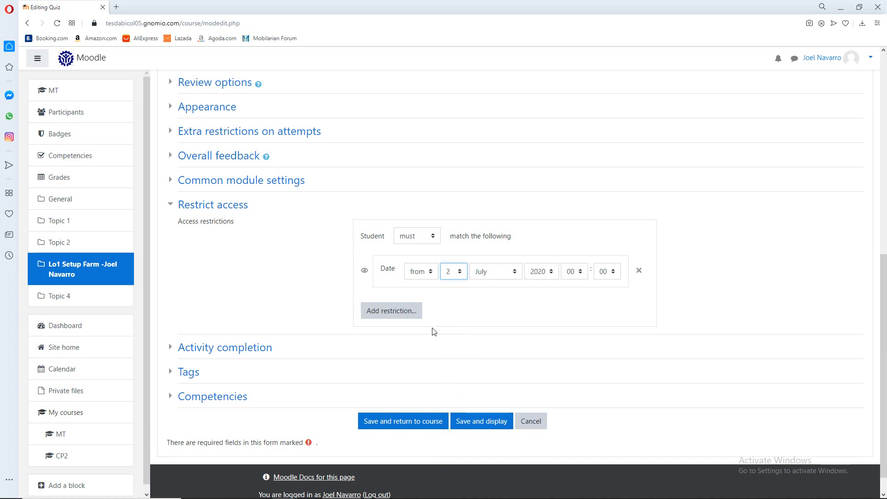
left_click(570, 275)
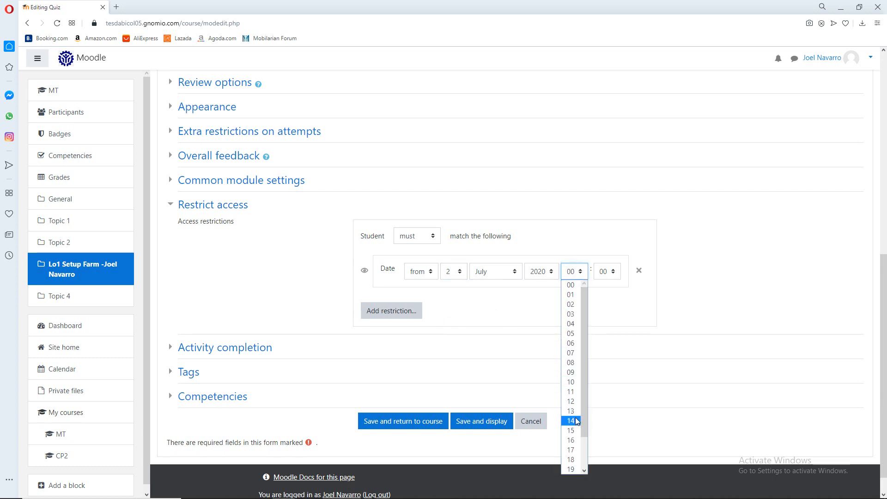
left_click(570, 343)
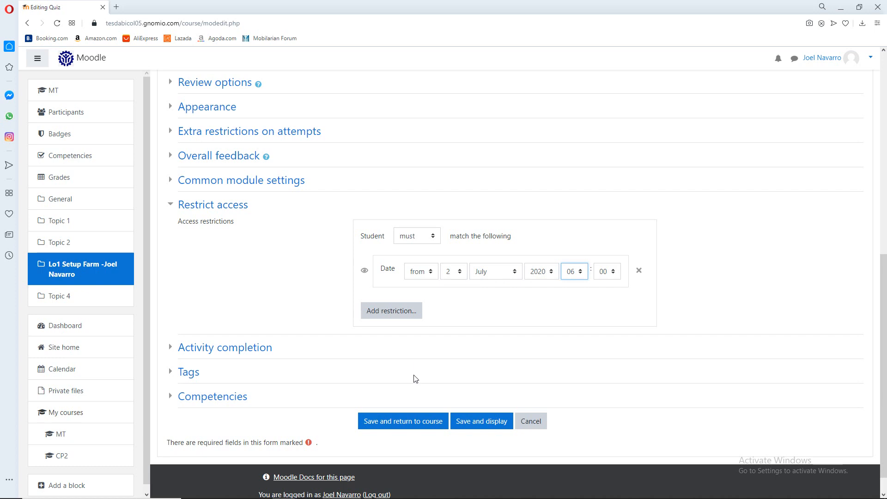
left_click(404, 423)
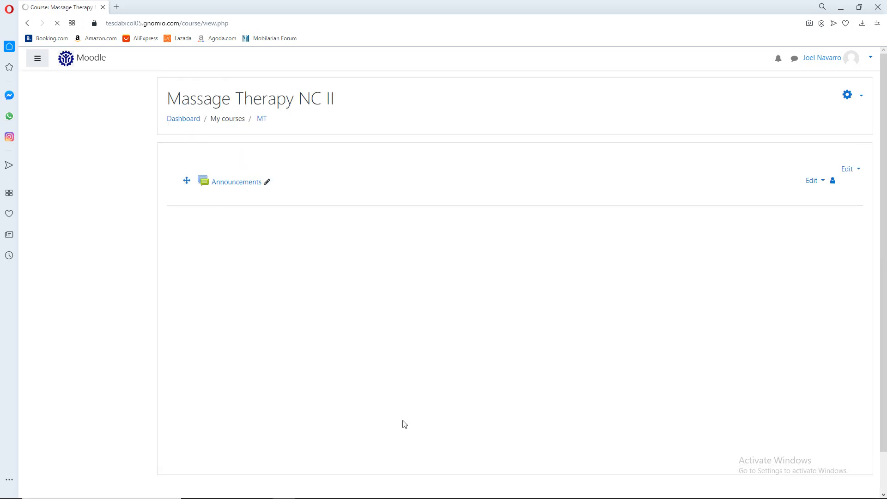
Review the access restrictions listed under Task 1.1, Setting up Seedbed and Quiz 1 on the course page.
scroll(372, 415, "down", 10)
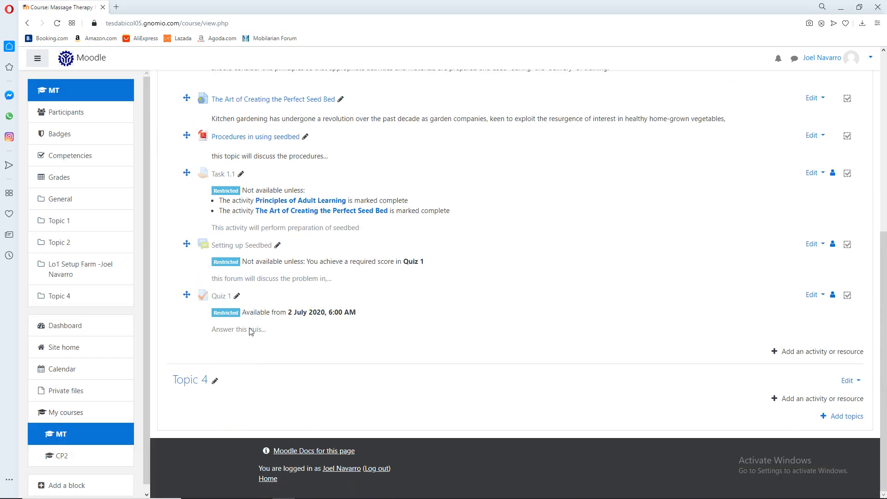
scroll(304, 324, "up", 2)
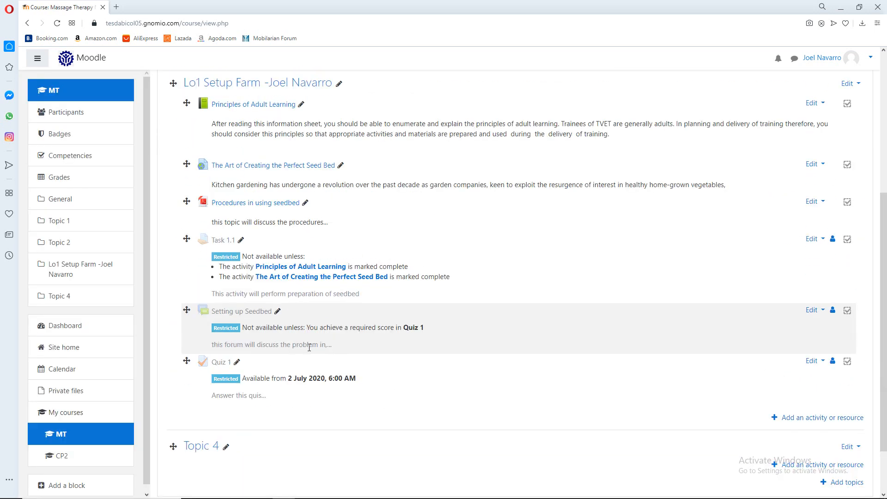
scroll(308, 388, "down", 1)
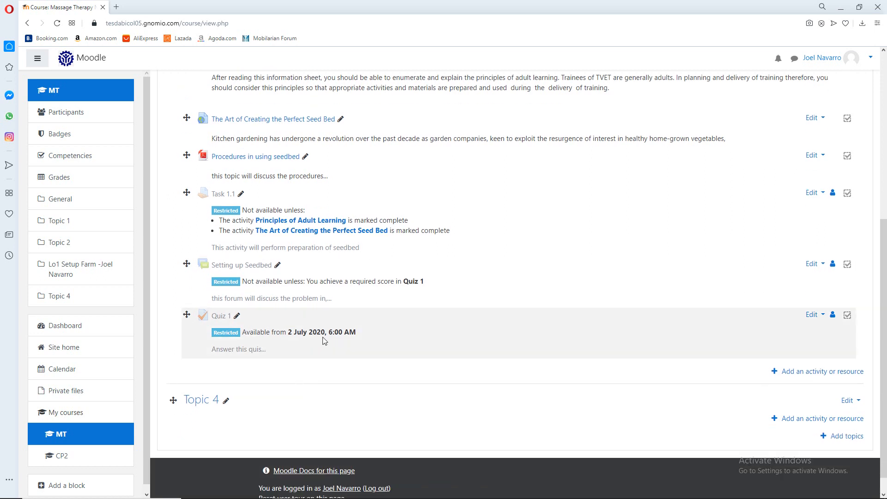
scroll(391, 350, "down", 1)
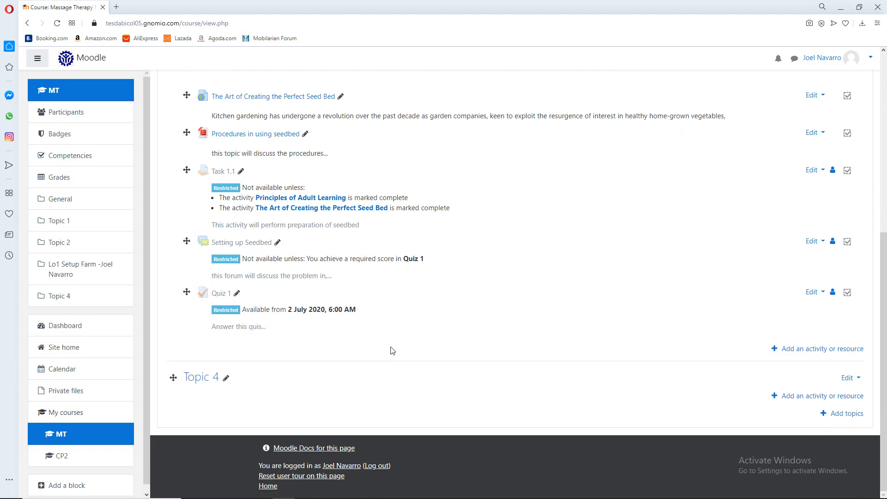
scroll(465, 341, "up", 4)
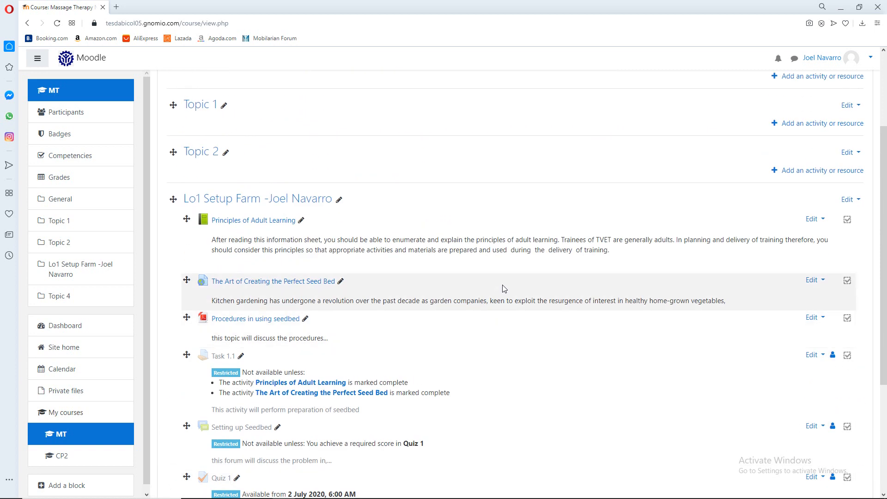
scroll(417, 318, "down", 4)
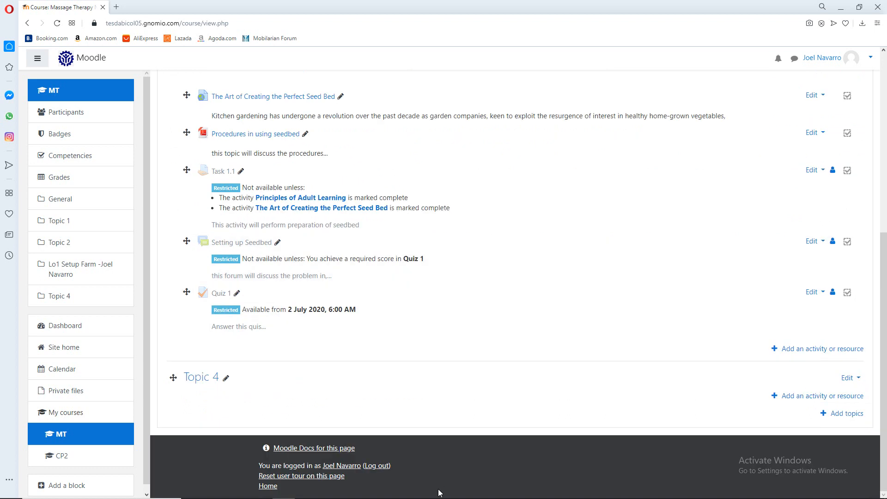